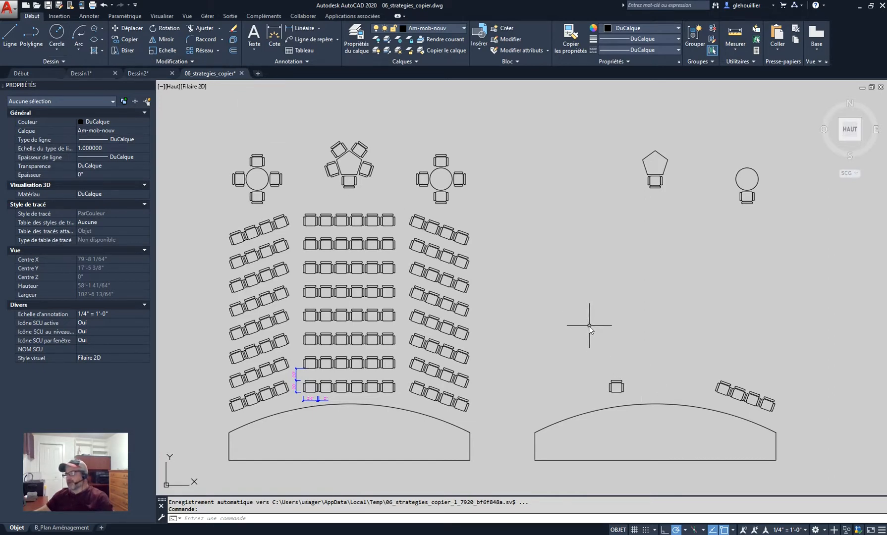
click(218, 50)
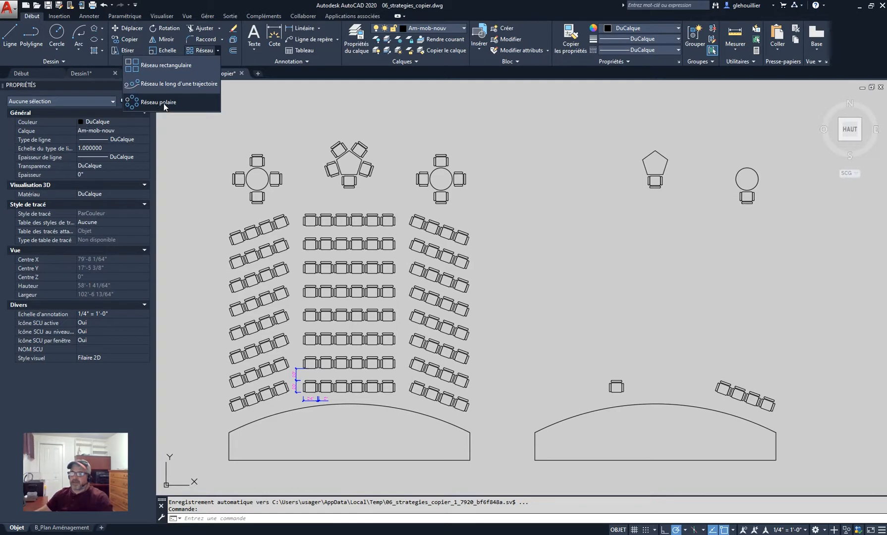
click(163, 102)
key(Escape)
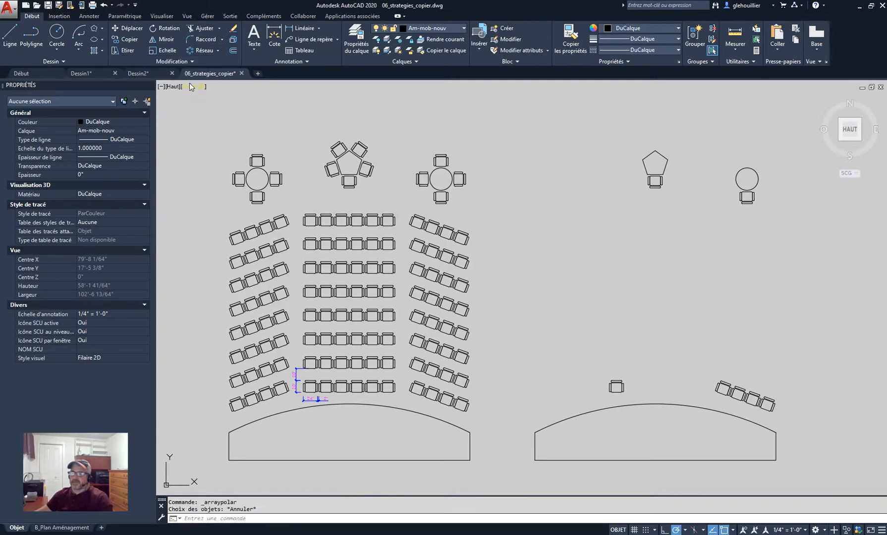
click(208, 47)
click(218, 50)
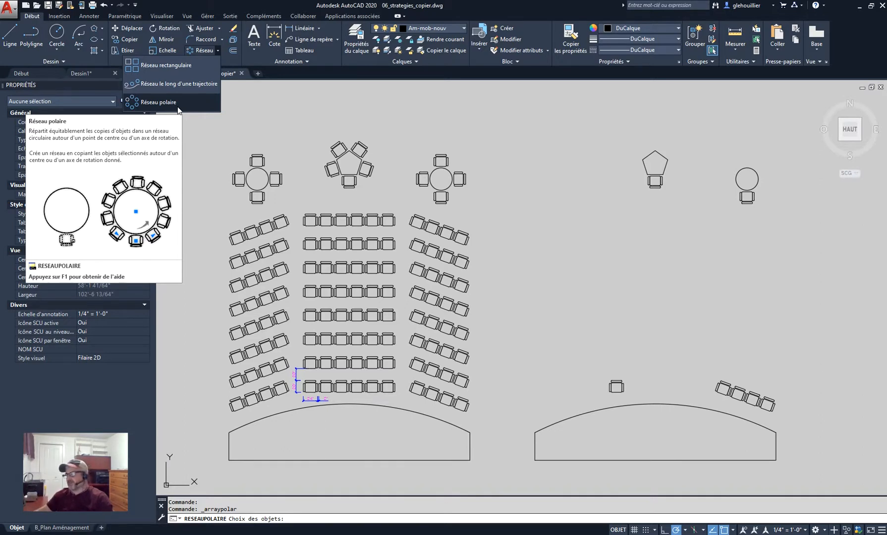
key(Escape)
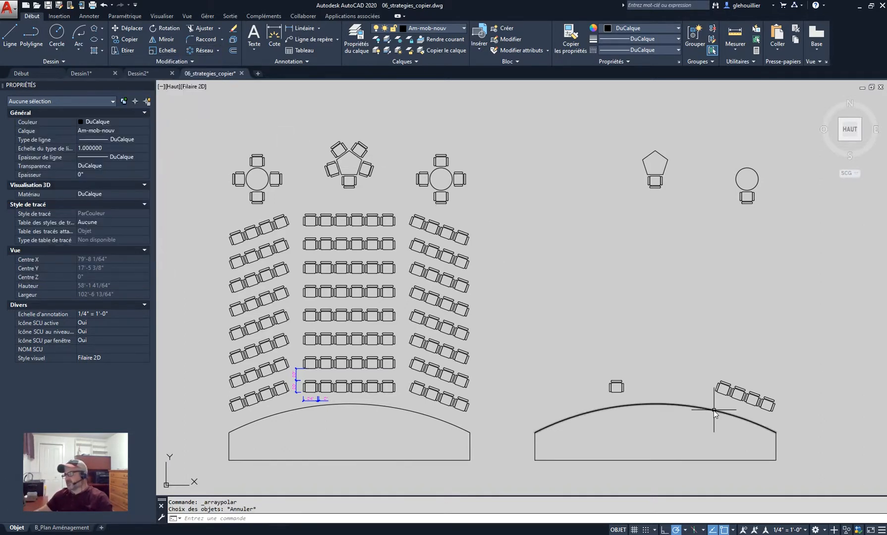
Step: Examine the chair width, gap and row spacing dimensions in the completed seating layout, and return to the unfinished layout
scroll(292, 399, up, 4)
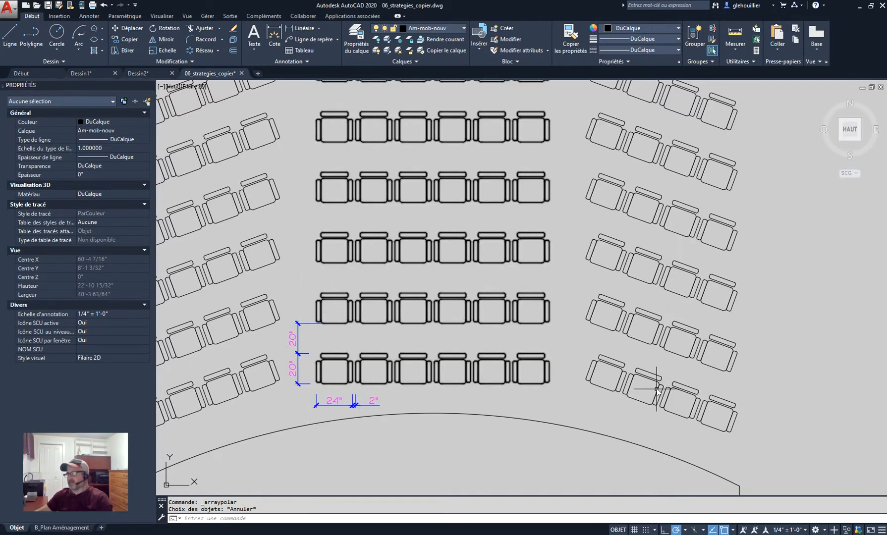
scroll(656, 389, down, 2)
middle_drag(655, 389, 272, 354)
mouse_move(428, 280)
middle_down()
mouse_move(434, 300)
mouse_move(446, 292)
middle_up()
click(443, 342)
key(Escape)
key(Escape)
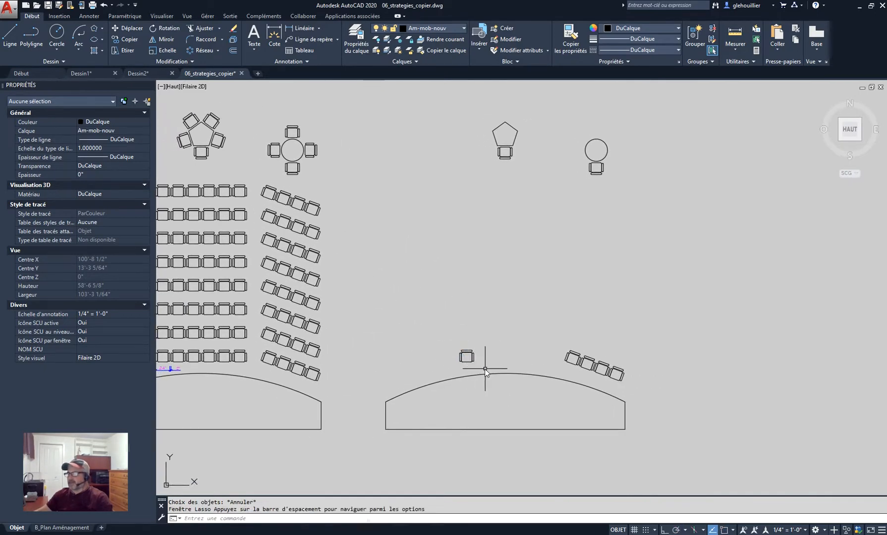
Step: Create a rectangular array from the single chair in front of the unfinished layout's stage
click(193, 48)
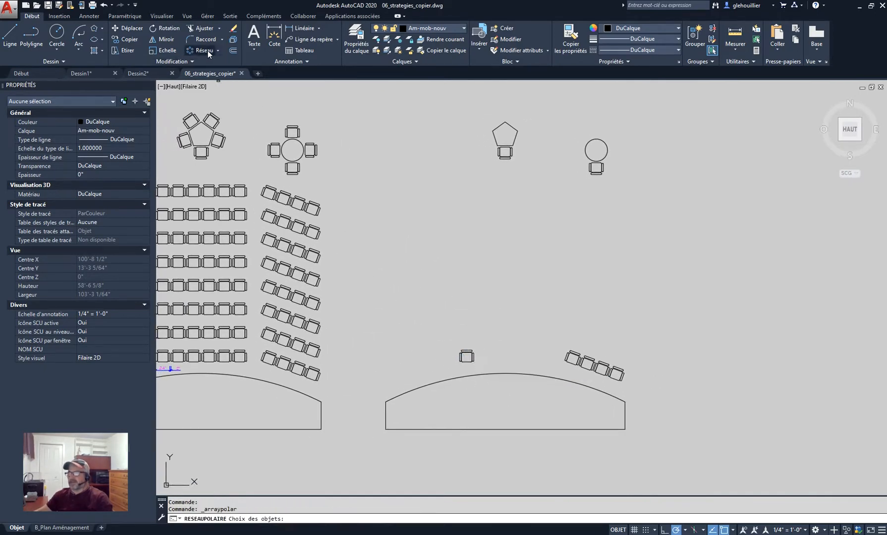
click(219, 50)
click(149, 64)
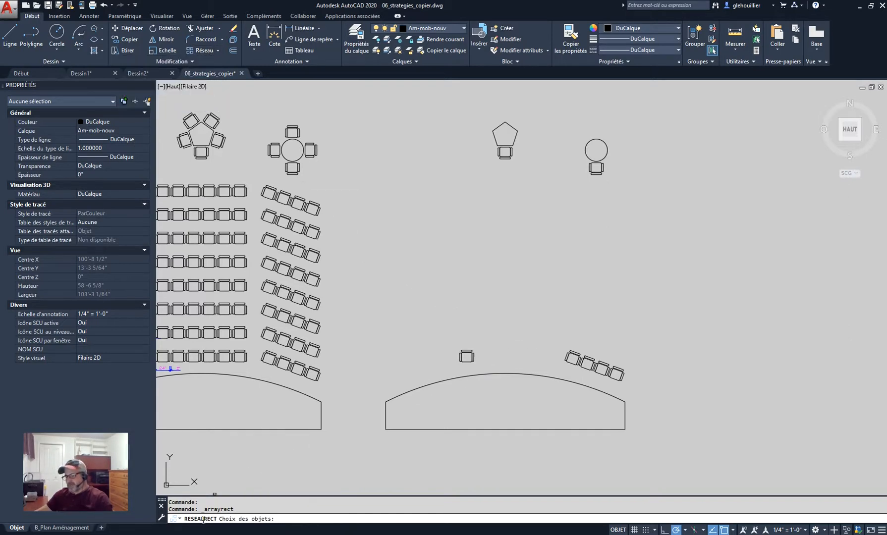
click(482, 338)
click(447, 368)
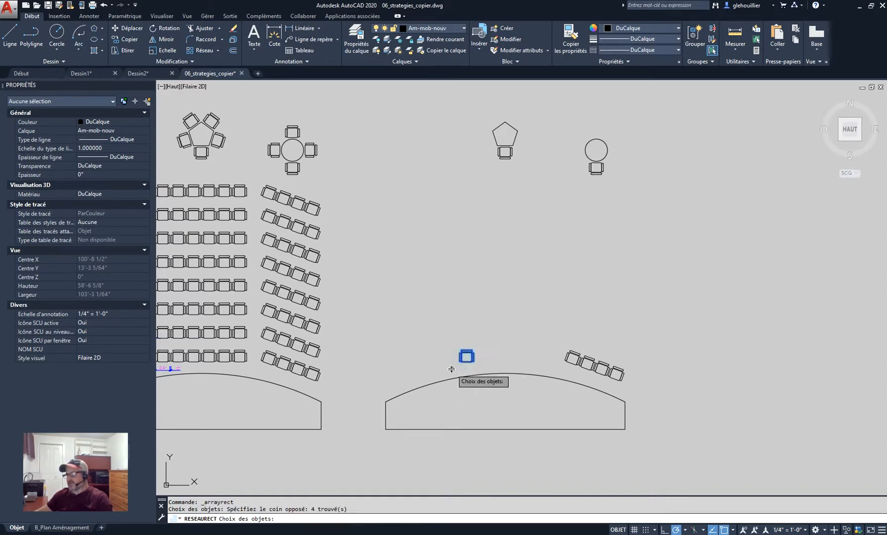
key(Return)
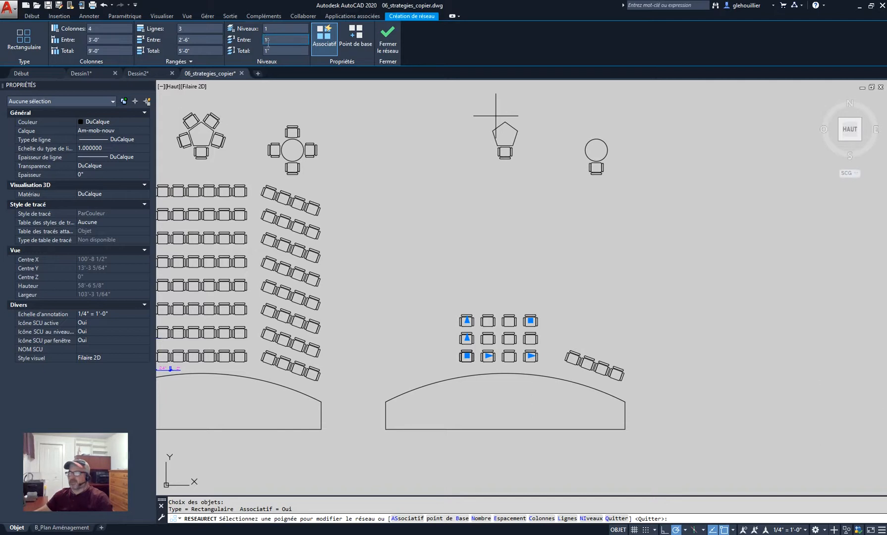
Step: Set the chair array to 6 columns spaced 2'-2" apart
click(93, 29)
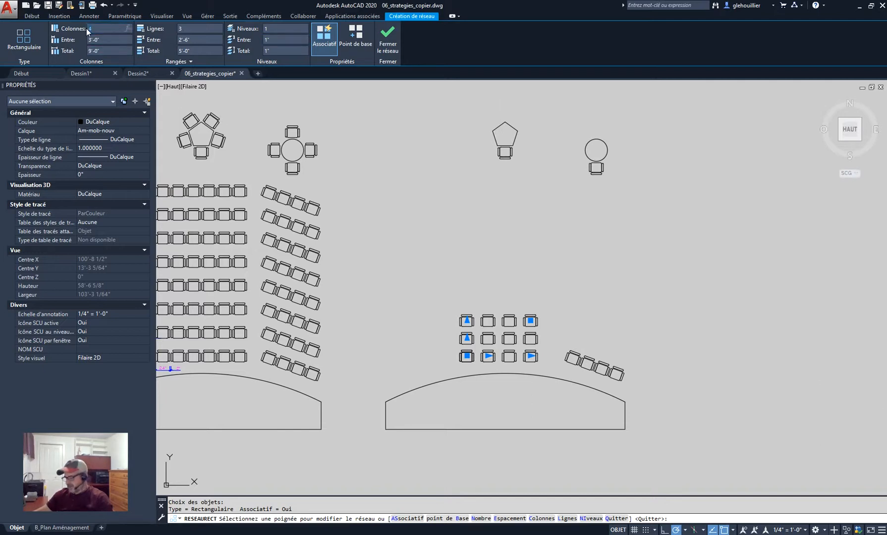
text(6)
key(Return)
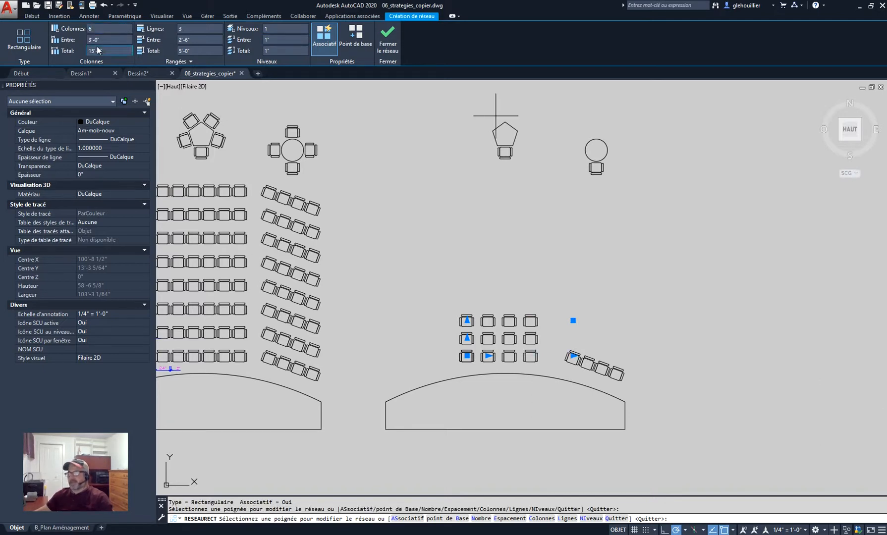
click(108, 40)
text(2)
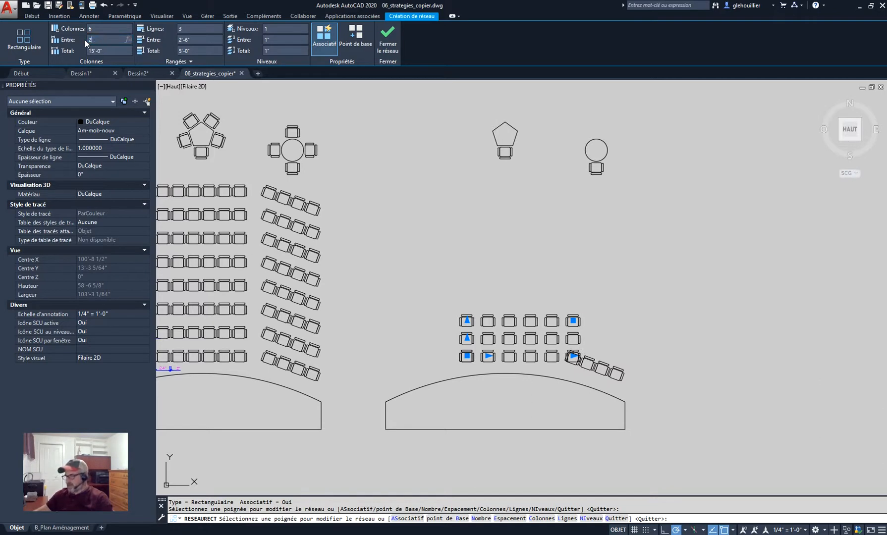
text('-6)
key(Return)
Step: Try a total column distance of 144 inches for the chair array, and restore the spacing between columns to 26 inches
click(101, 51)
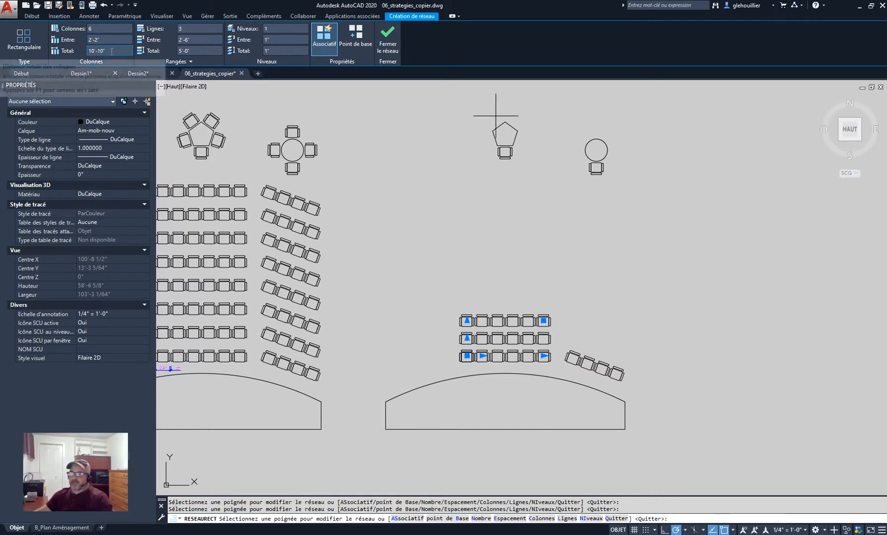
drag(111, 51, 84, 50)
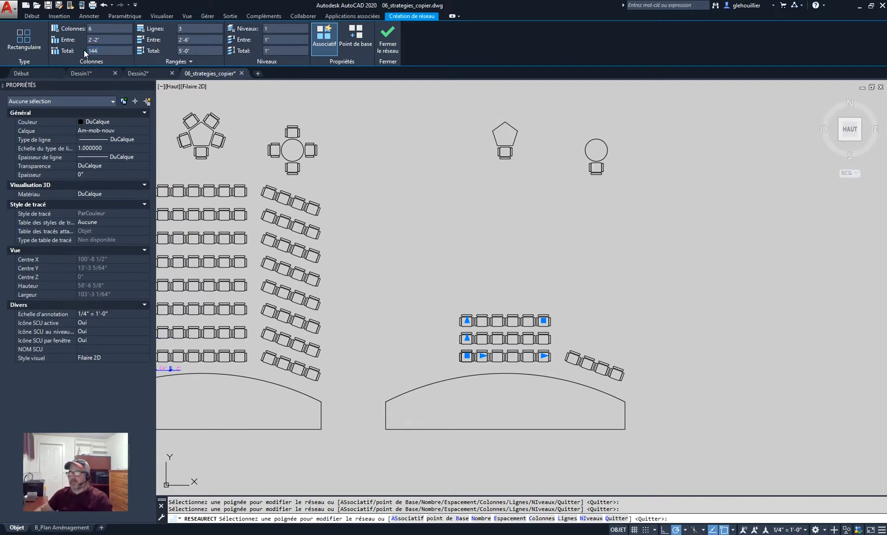
text(144)
key(Return)
click(92, 29)
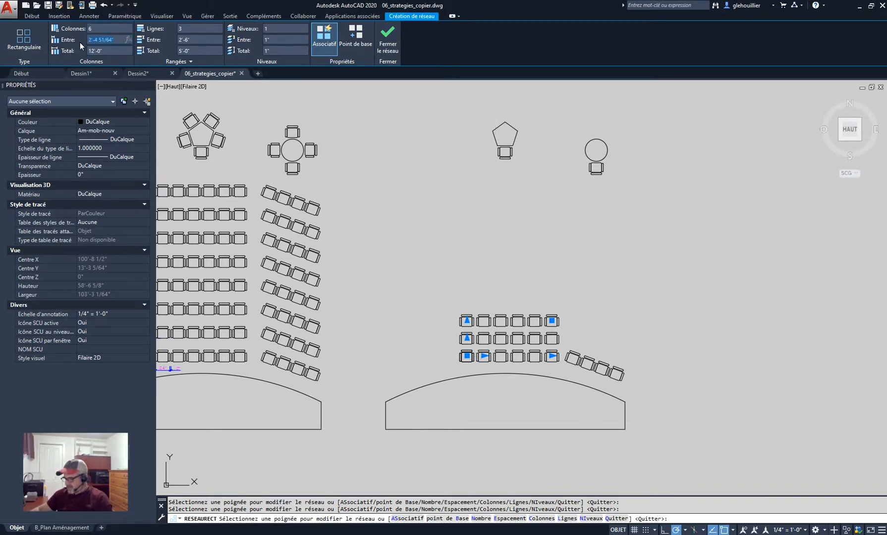
text(26)
key(Return)
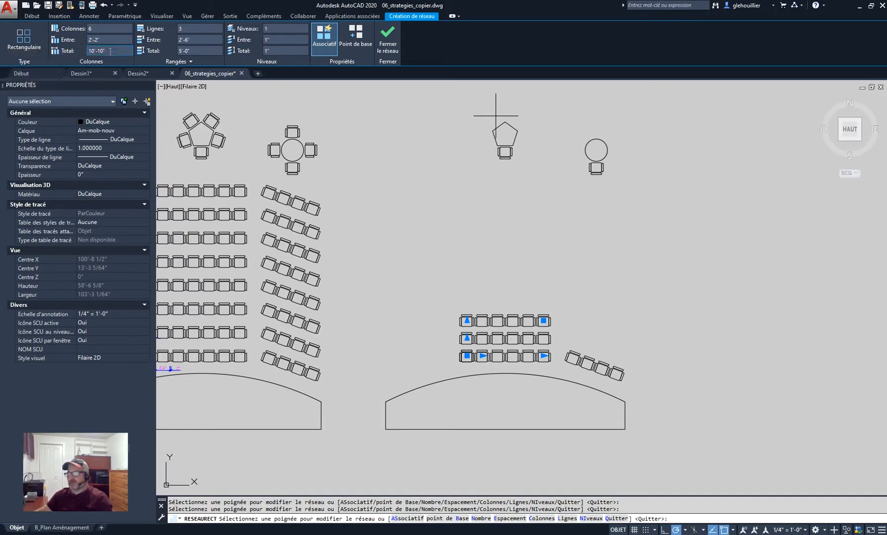
Step: Set the chair array to 8 rows spaced 3'-4" apart and finish the array
click(95, 51)
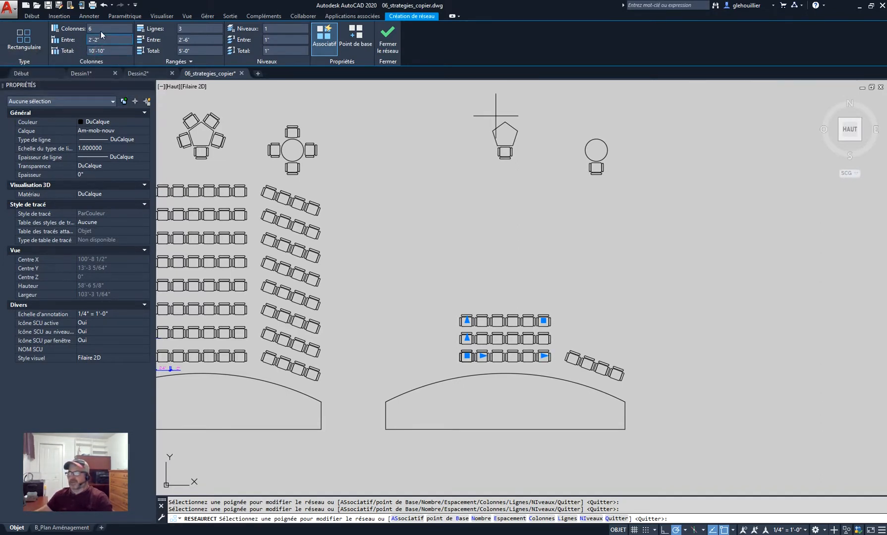
text(8)
key(Return)
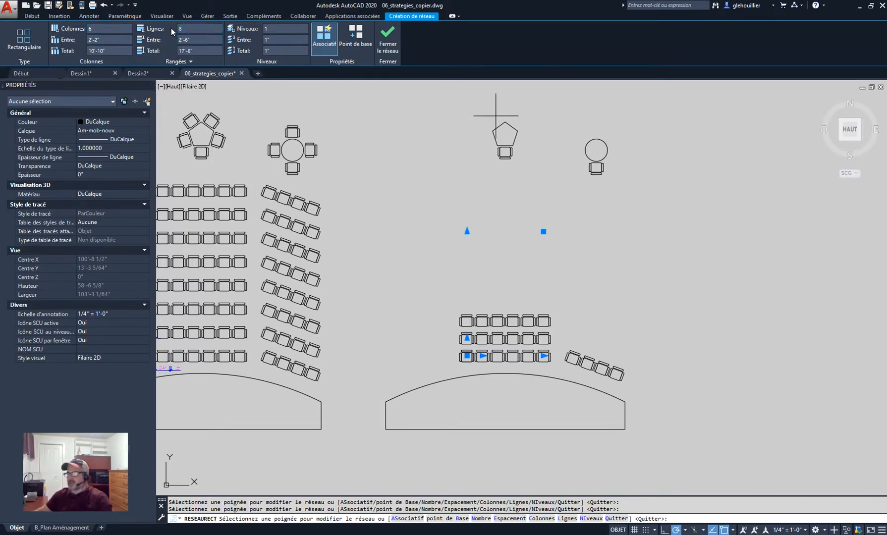
click(202, 39)
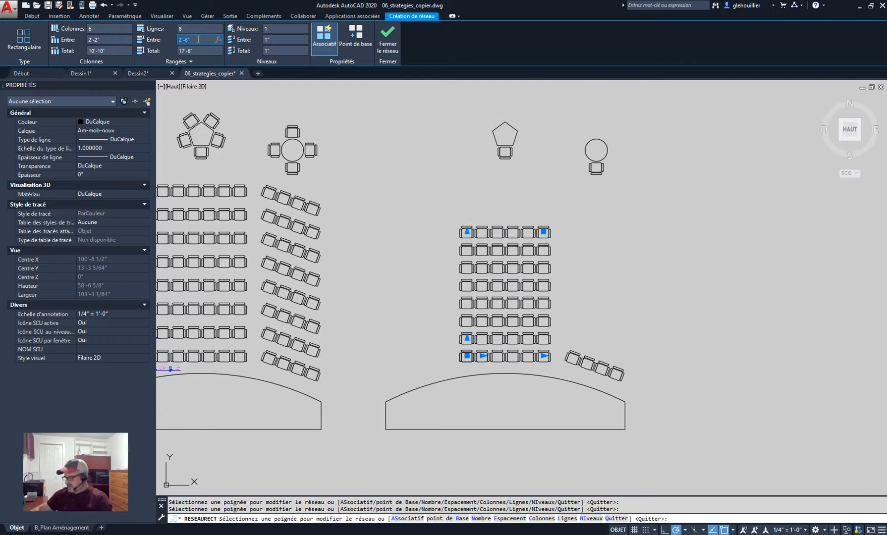
key(Return)
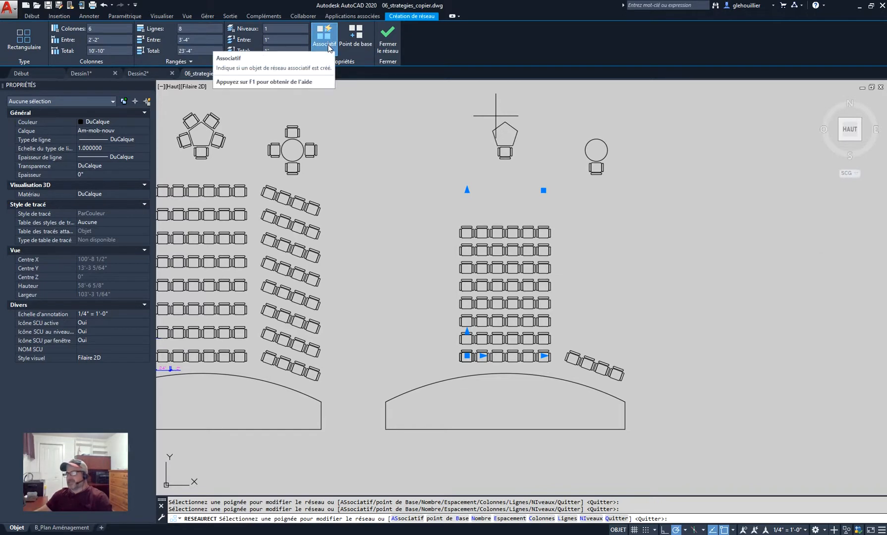
click(216, 41)
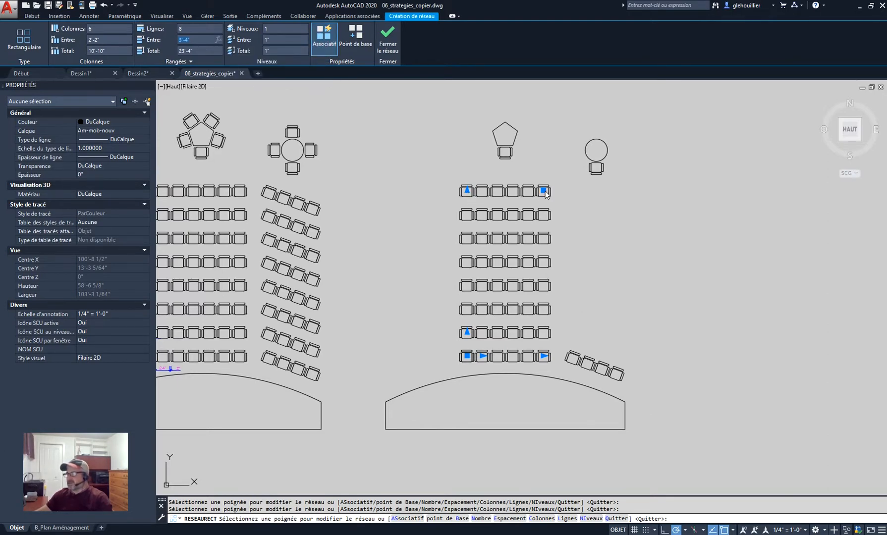
click(388, 40)
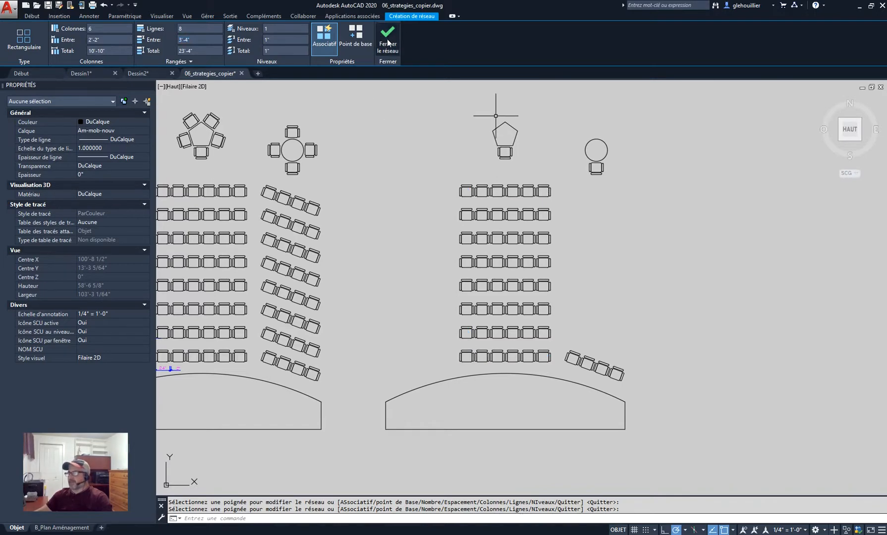
Step: Try shrinking the chair array to 6 rows by 4 columns with its corner grip, and extend it back to 8 by 6
click(540, 245)
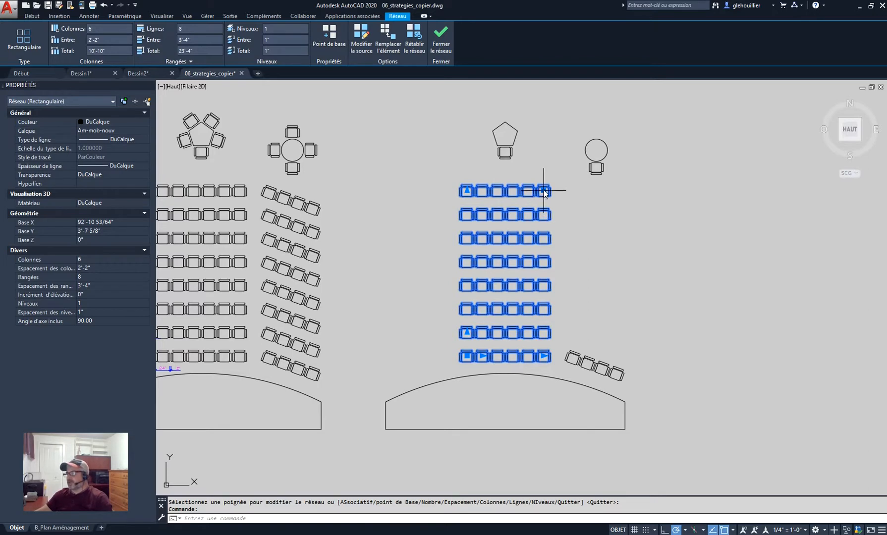
mouse_move(544, 191)
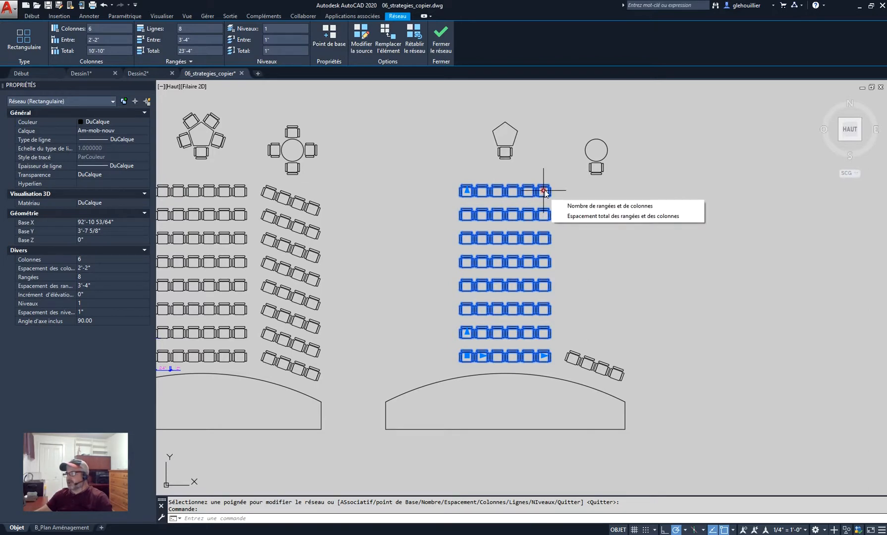
click(544, 191)
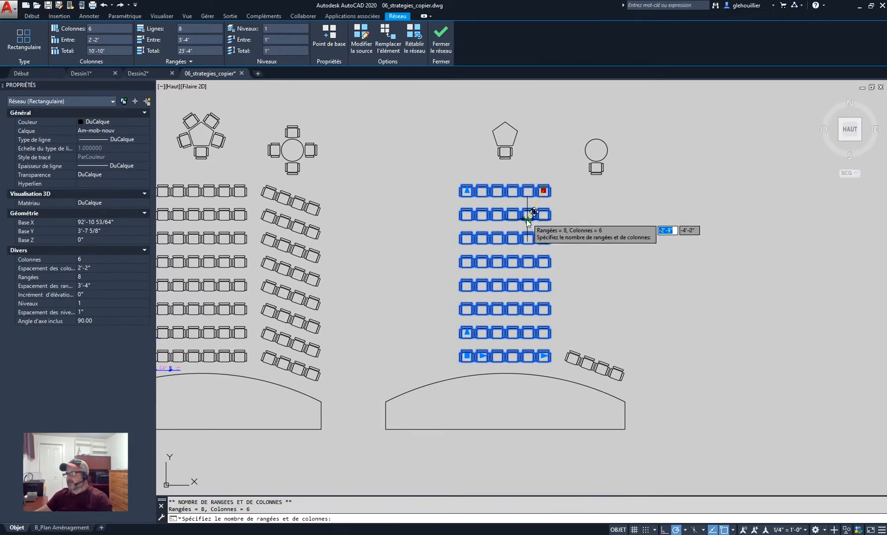
click(523, 237)
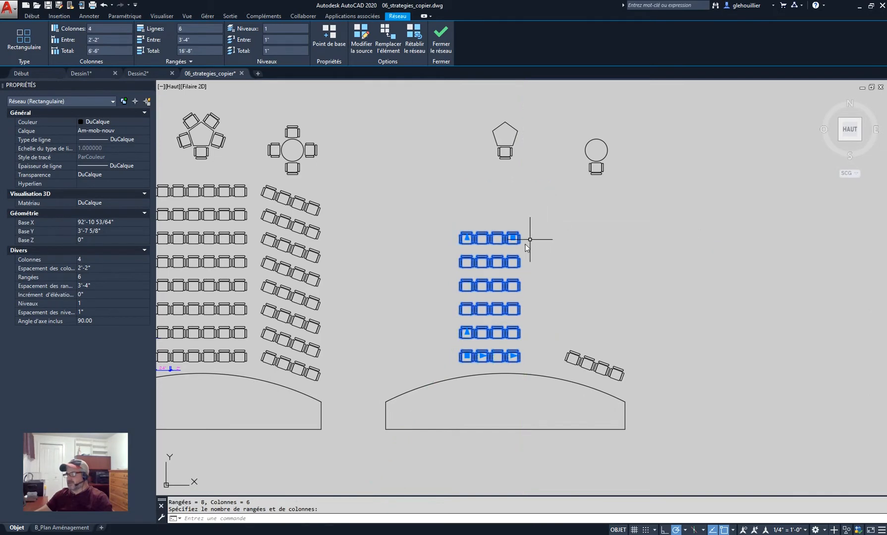
click(513, 238)
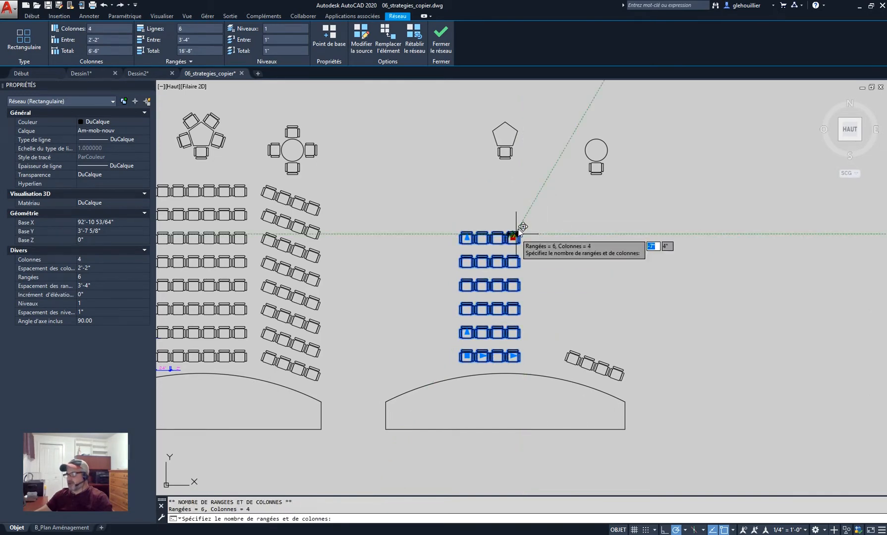
click(547, 187)
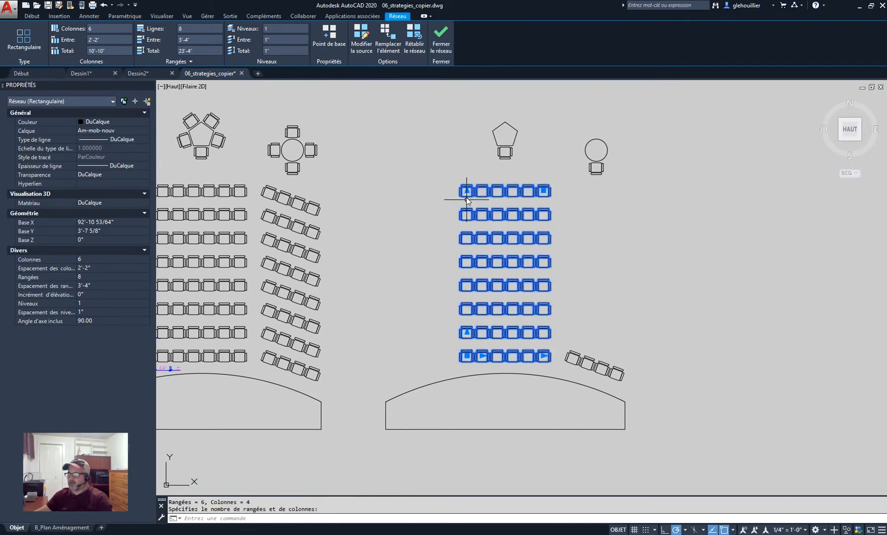
Step: Reduce the chair array to 6 rows and widen the row spacing to 5'-10" using its row grips
mouse_move(469, 194)
click(467, 191)
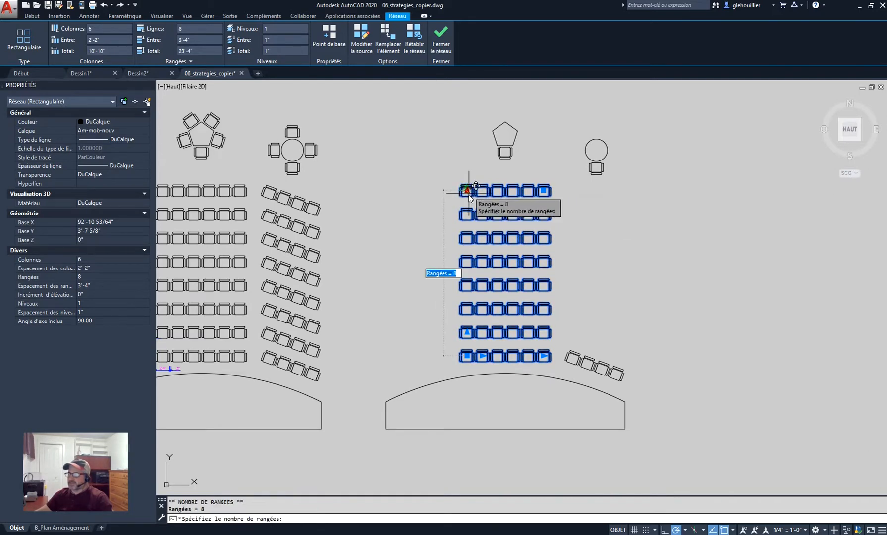
click(467, 225)
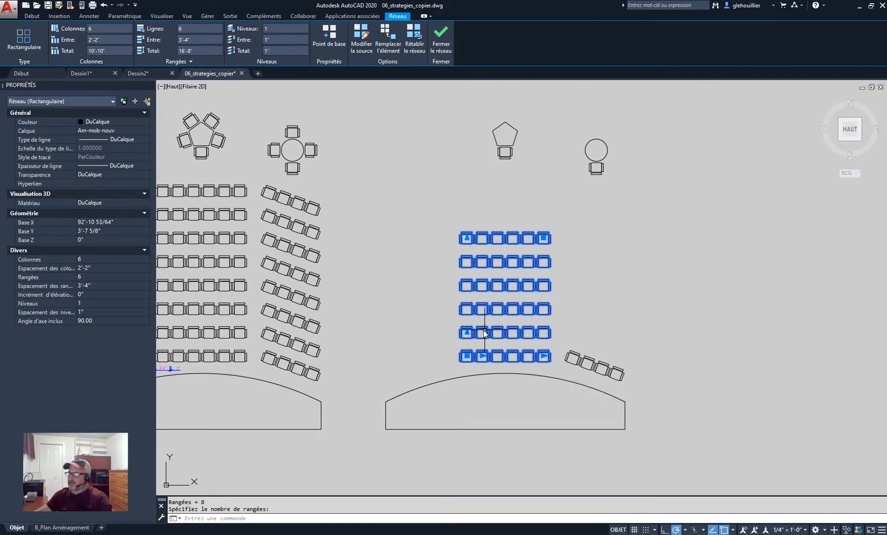
click(466, 331)
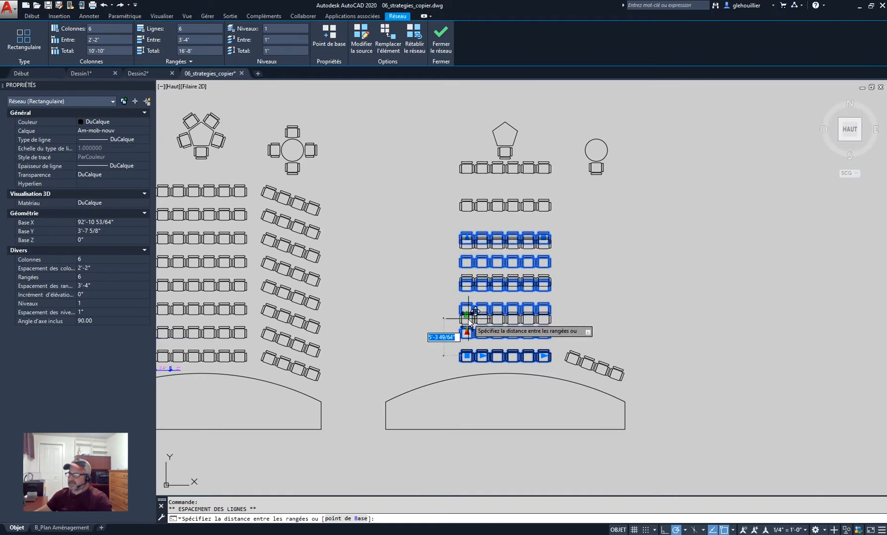
click(469, 316)
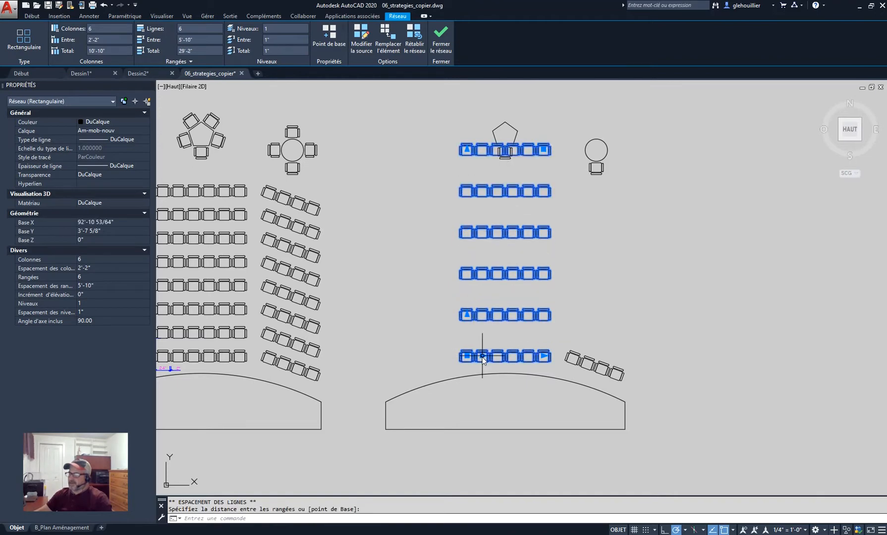
Step: Widen the chair array's column spacing to 4'-4" with its column spacing grip, and deselect the array
click(482, 357)
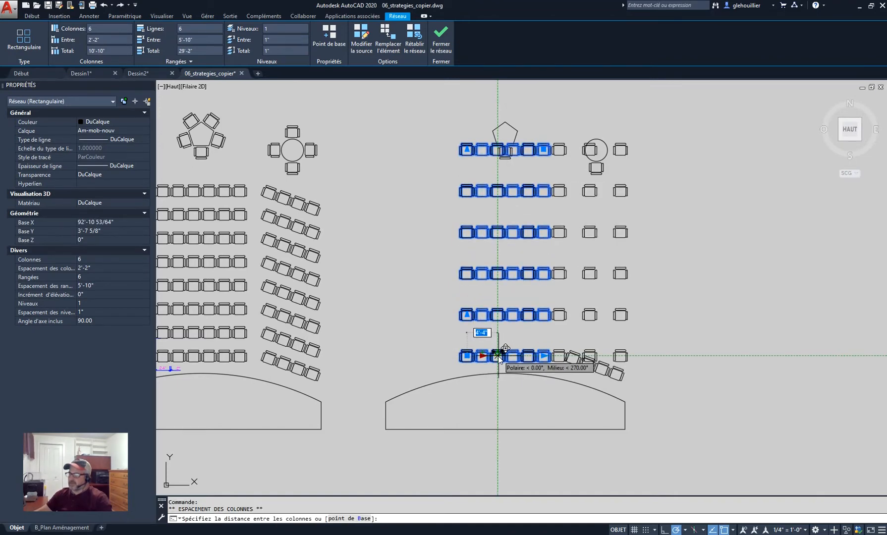
click(498, 357)
key(Escape)
key(Escape)
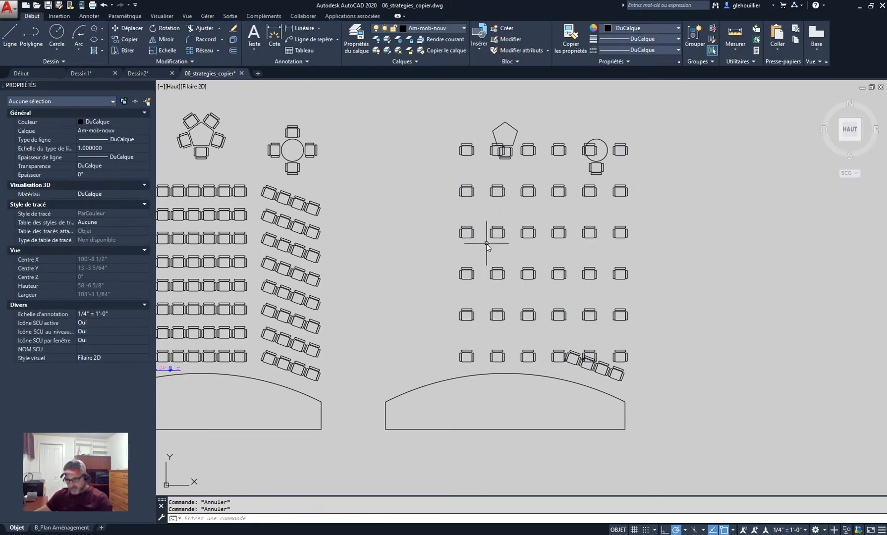
Step: Undo the grip edits made to the rectangular chair array in front of the stage
key(ctrl+z)
key(ctrl+z)
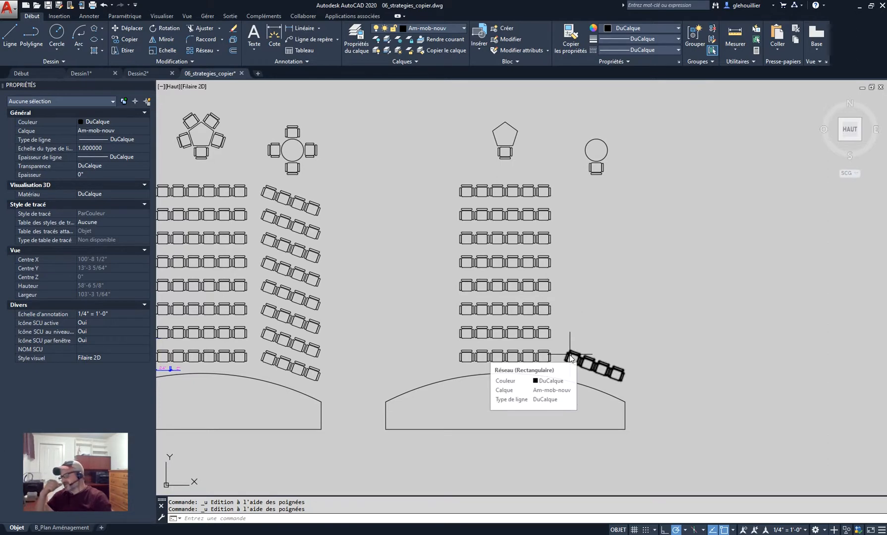
key(Escape)
key(Escape)
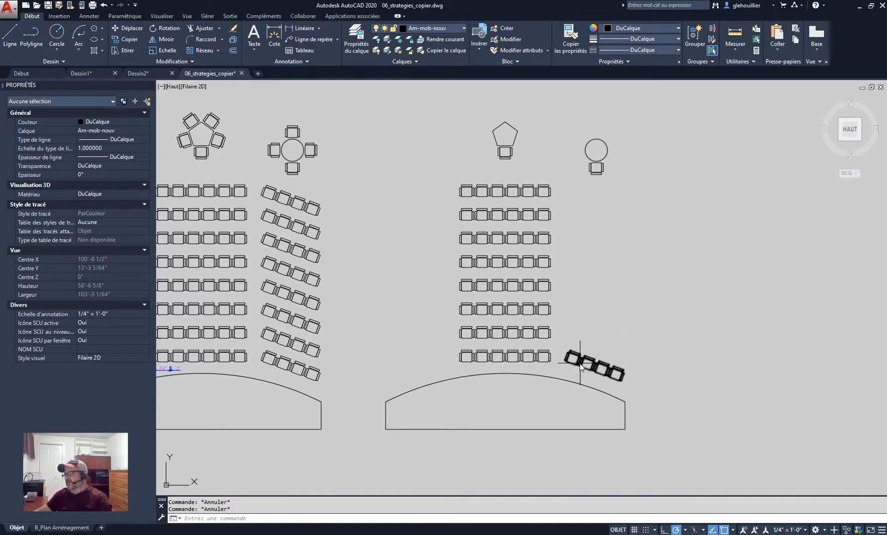
Step: Explode the angled four-chair row beside the rectangular chair array into separate objects
click(602, 365)
key(Escape)
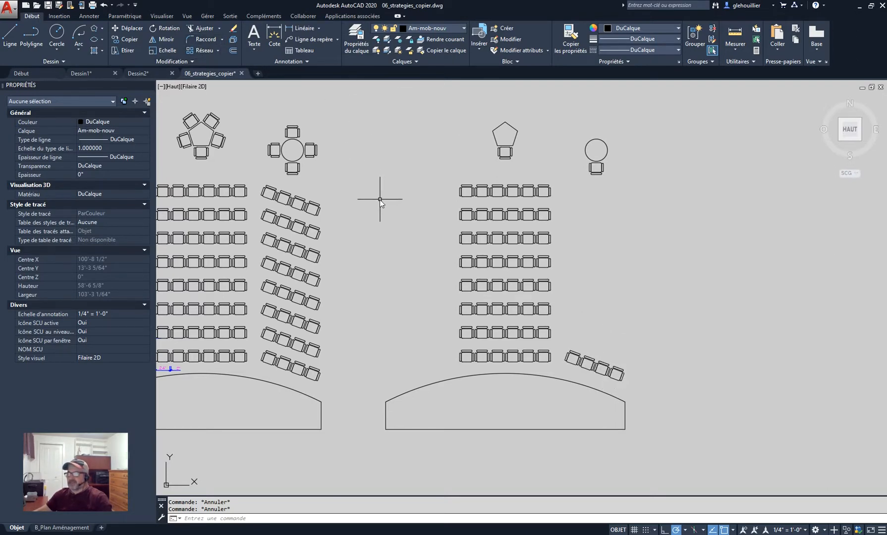
text(DE)
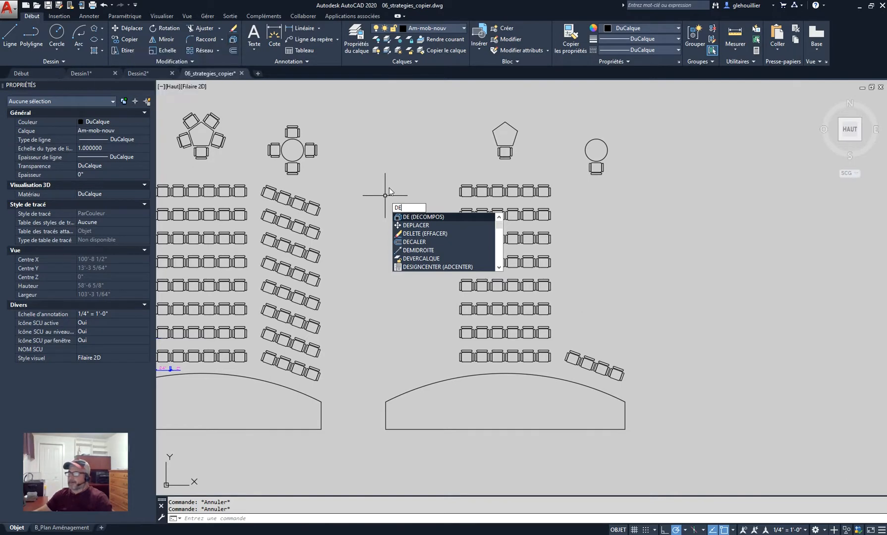
click(416, 217)
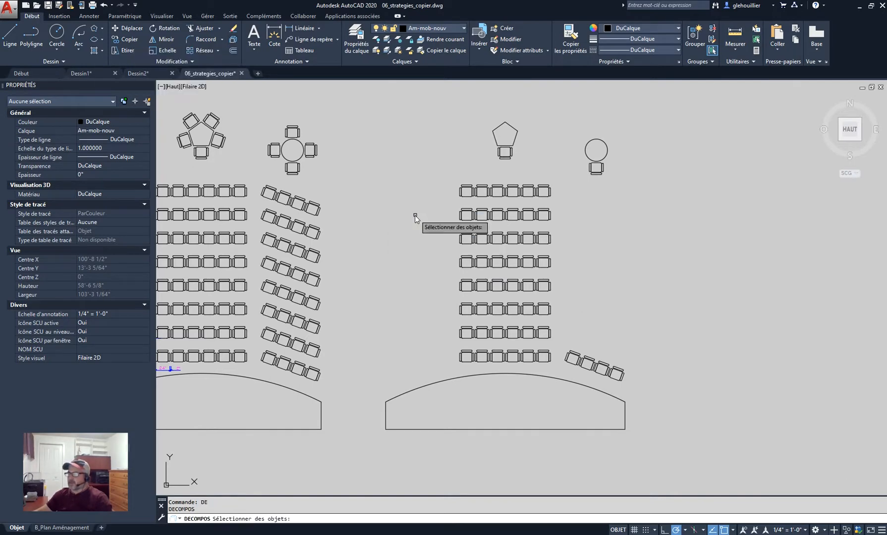
click(571, 355)
key(Escape)
key(Escape)
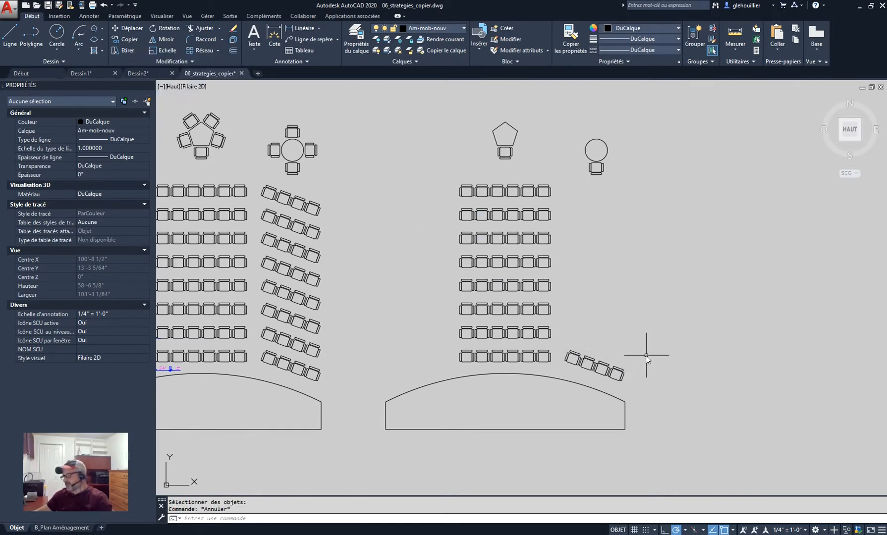
Step: Check by crossing selection whether the chairs in the angled row can be selected individually, and clear the selection
click(631, 363)
click(618, 374)
key(Escape)
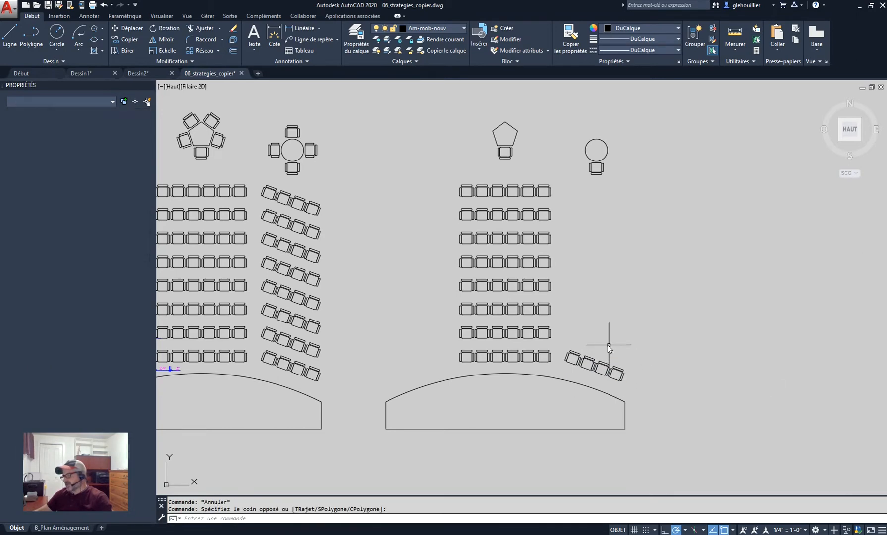
click(612, 360)
click(597, 372)
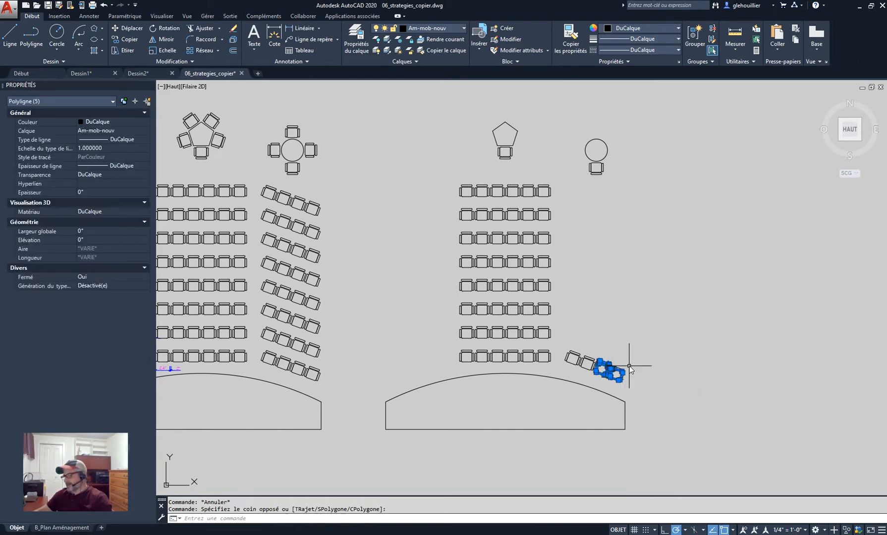
key(Escape)
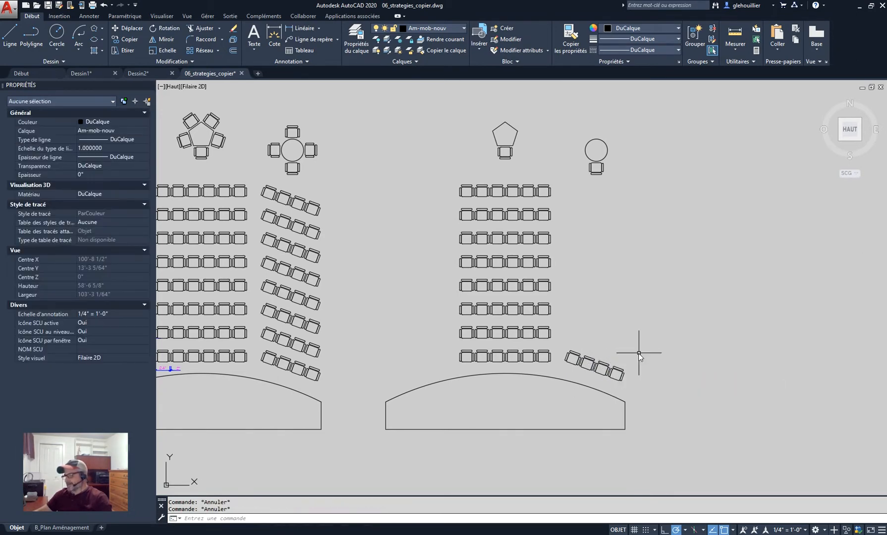
Step: Start a rectangular array of all four chairs in the angled row
click(218, 51)
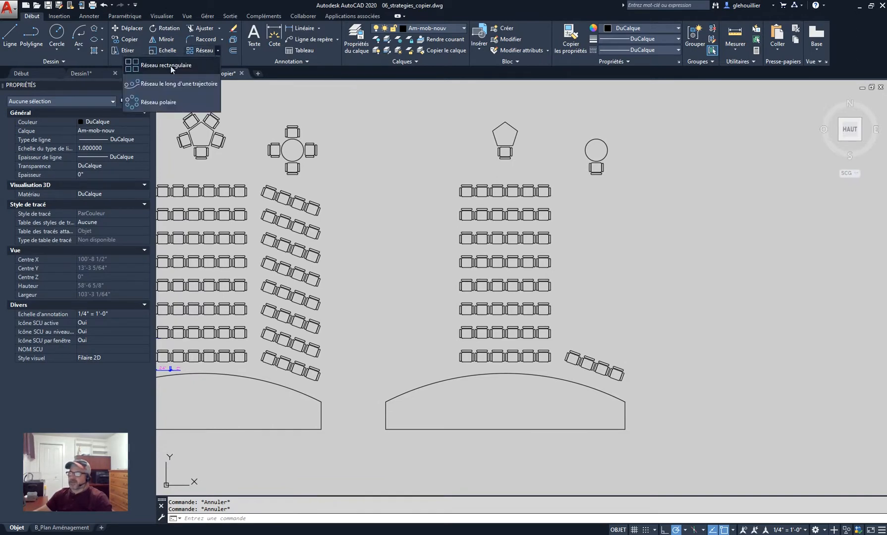
click(167, 66)
click(639, 349)
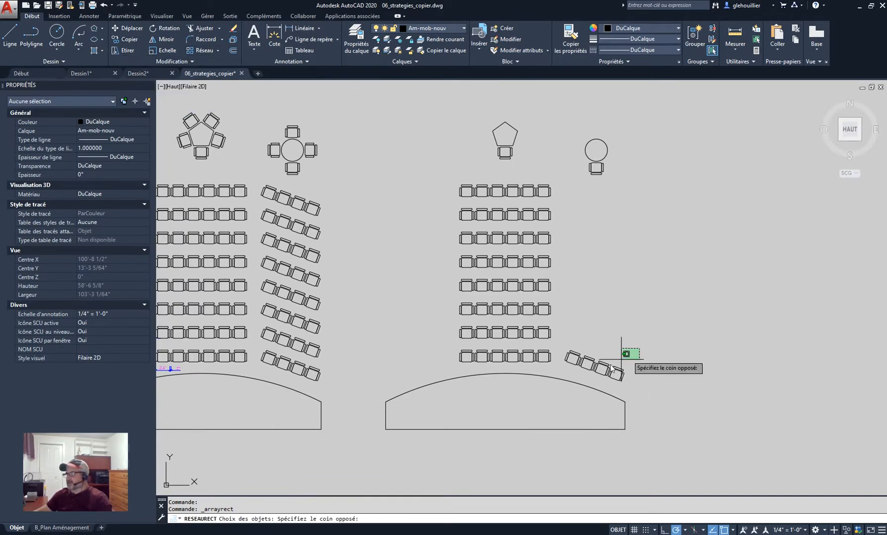
click(599, 380)
click(601, 334)
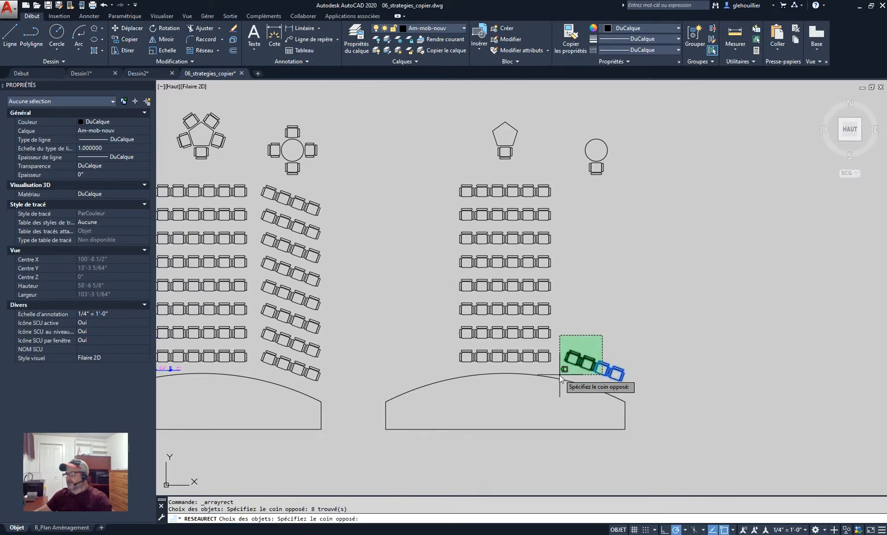
click(560, 375)
key(Return)
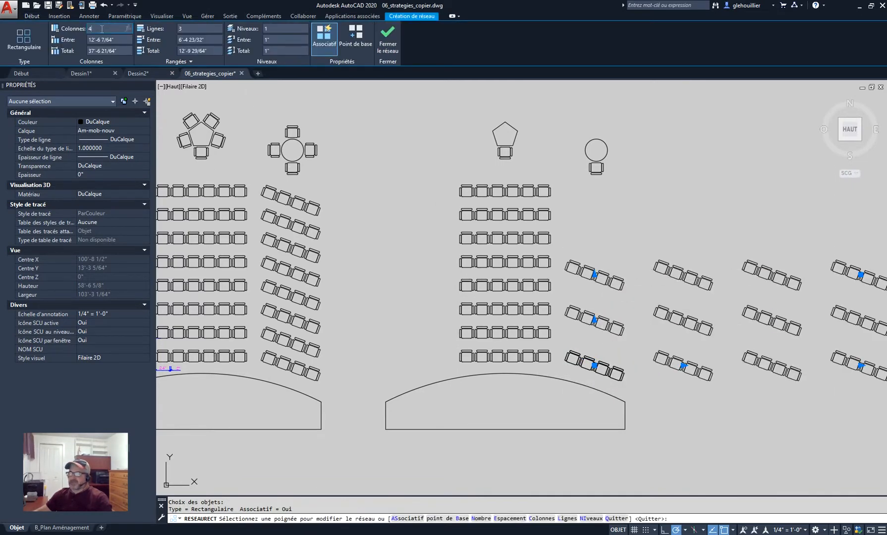
Step: Set the angled-row array to 1 column and 8 rows spaced 40" (3'-4") apart
text(1)
key(Return)
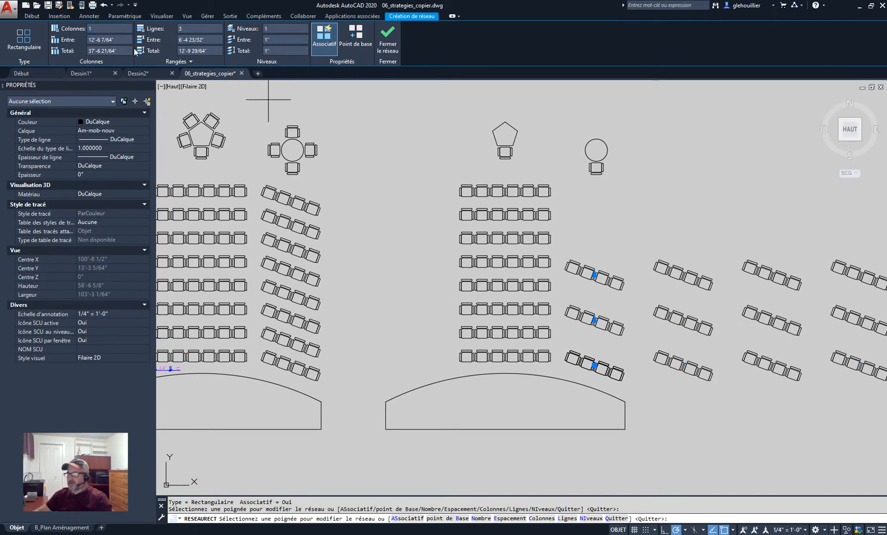
click(177, 29)
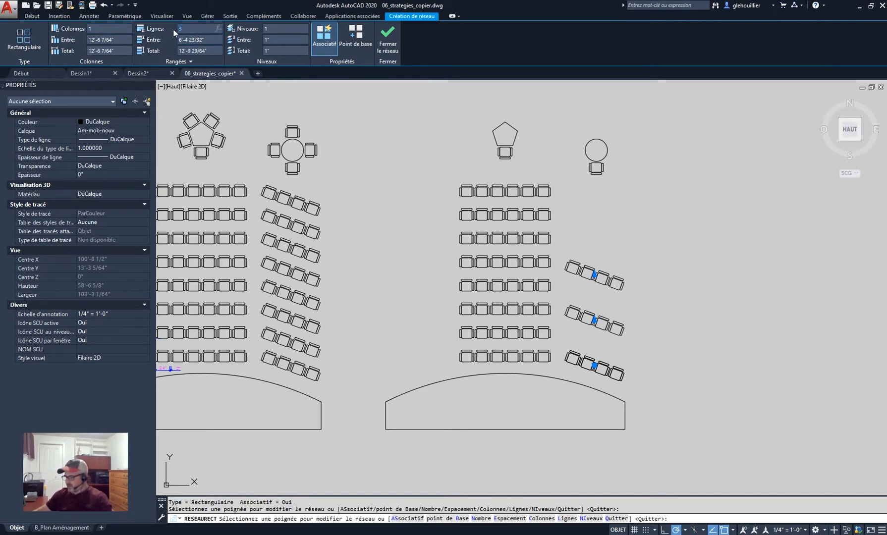
text(8)
key(Return)
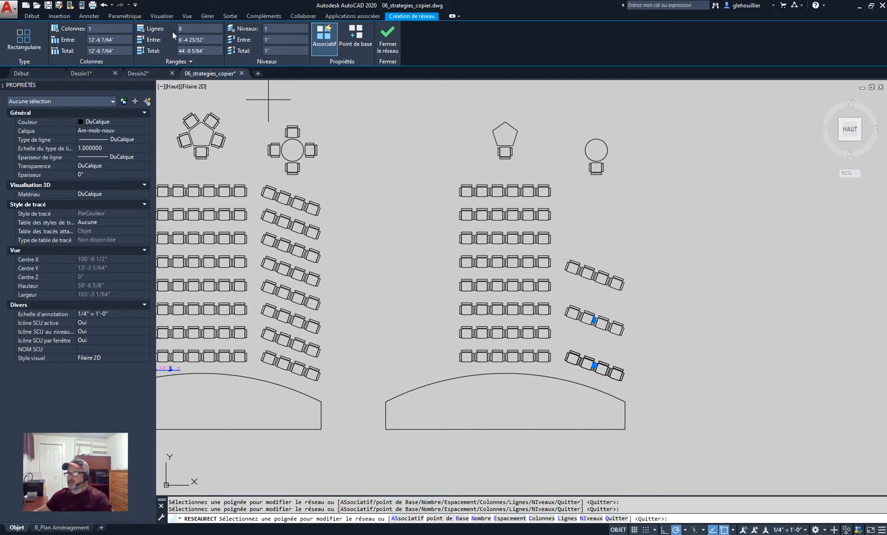
click(208, 40)
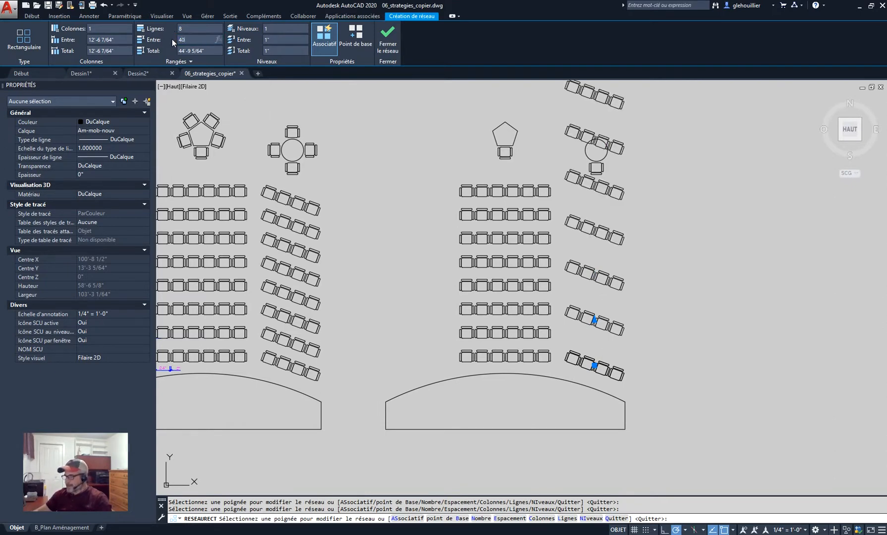
text(40)
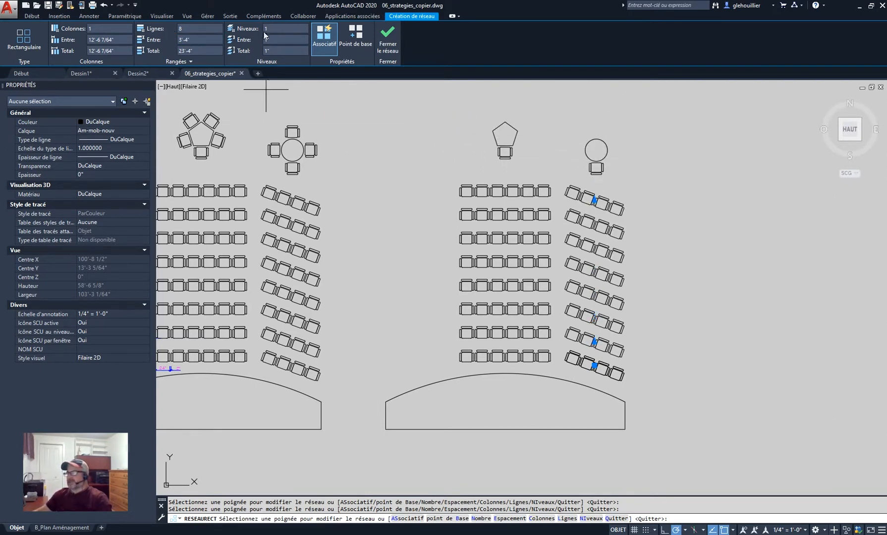
Step: Turn off the Associative option for the angled-row array and finish the array
click(323, 36)
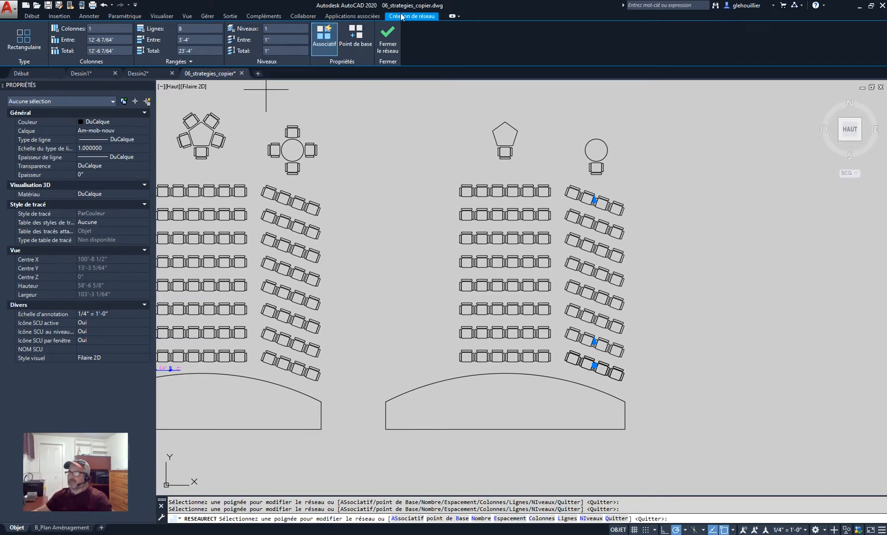
click(322, 37)
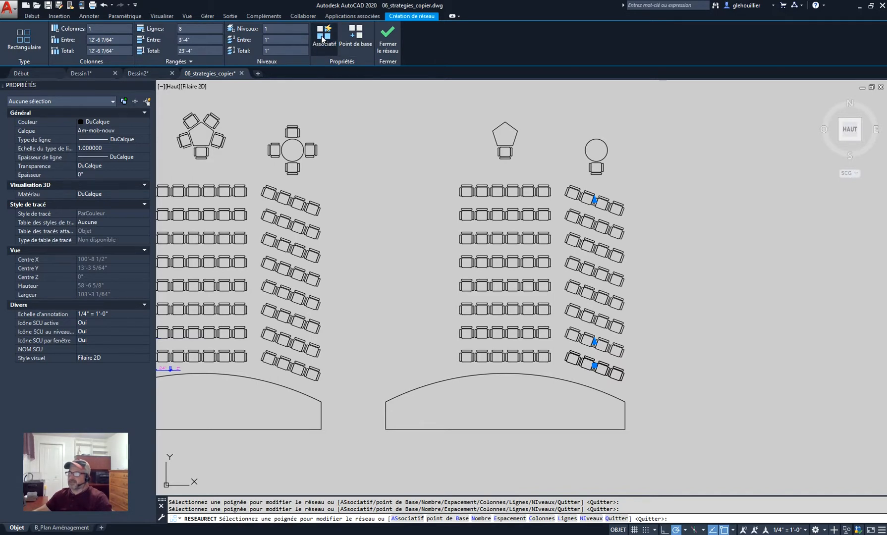
click(388, 36)
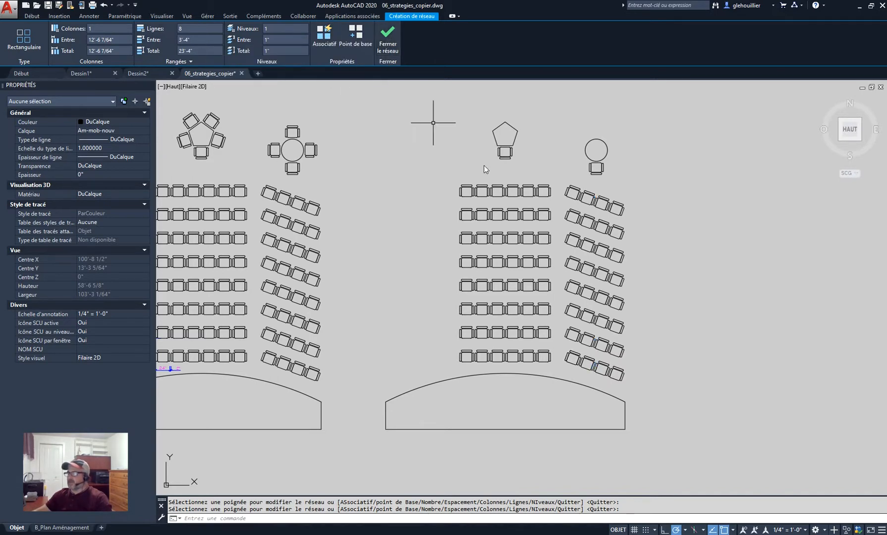
Step: Select small groups of chairs in the angled rows to check whether they behave as separate objects, deselecting each time
click(627, 197)
click(603, 213)
key(Escape)
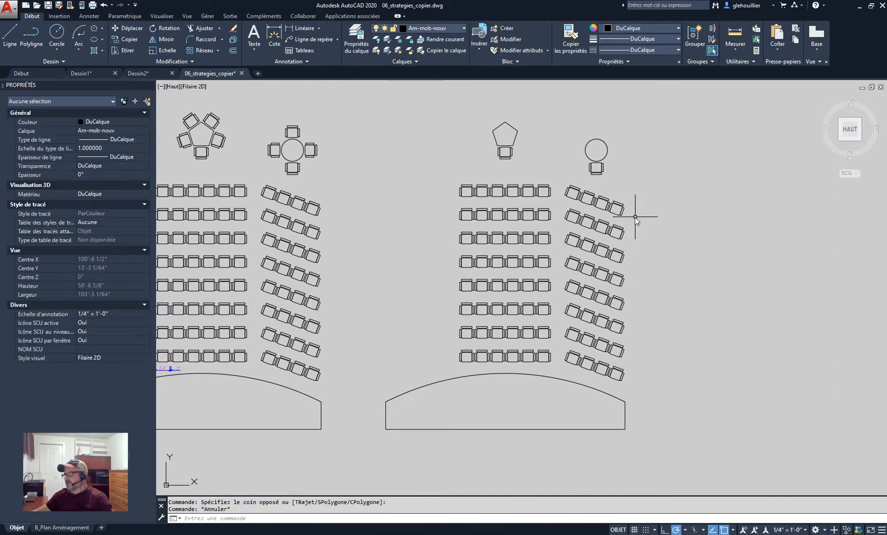
click(634, 218)
click(580, 247)
key(Escape)
click(641, 246)
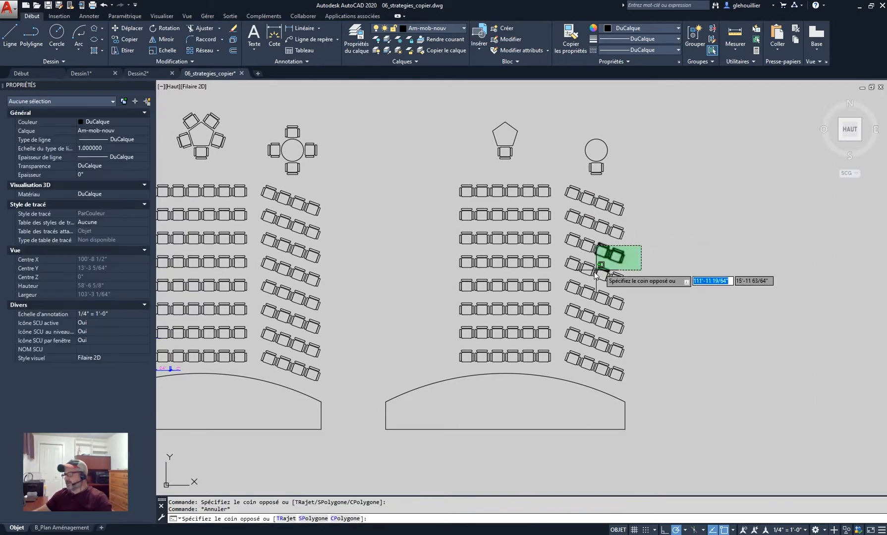
click(594, 273)
key(Escape)
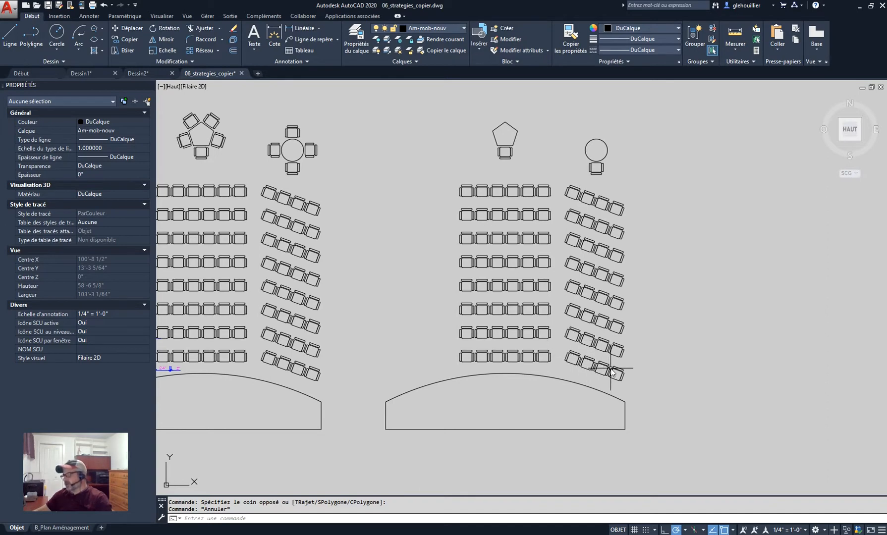
Step: Compare how the straight chair array and a few lassoed chairs in the angled rows get selected, and clear the selection
click(544, 190)
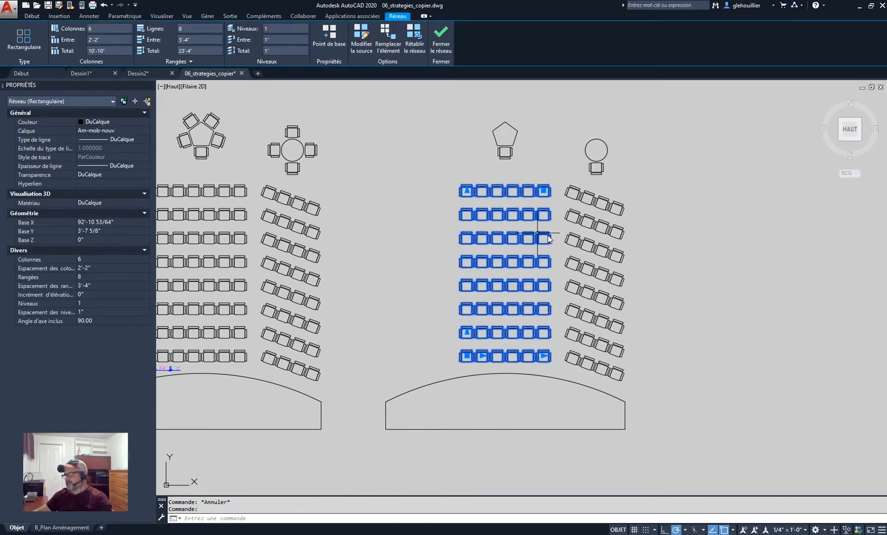
key(Escape)
mouse_move(623, 198)
mouse_down()
mouse_move(585, 242)
mouse_move(593, 218)
mouse_up()
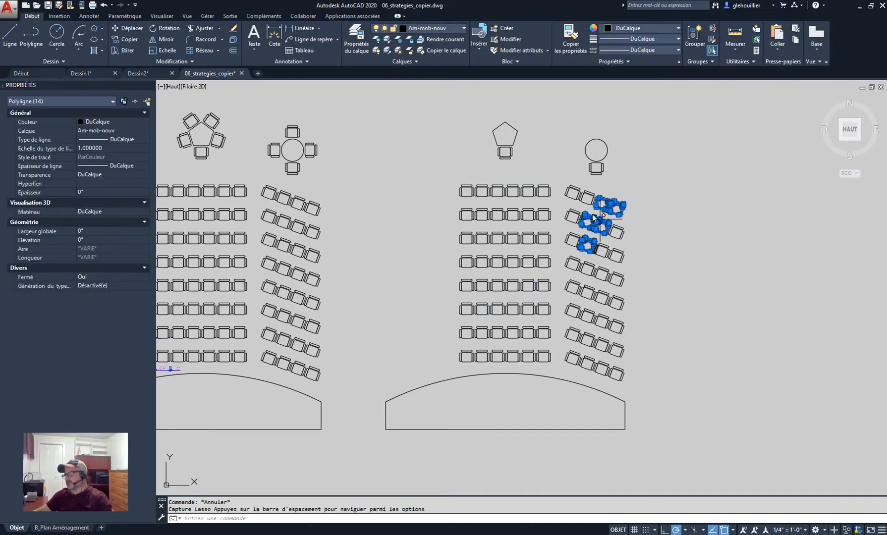
key(Escape)
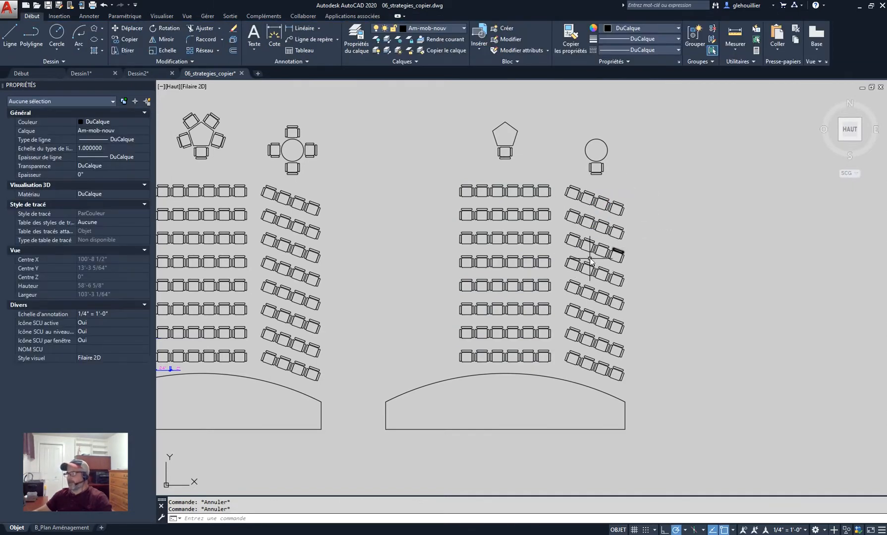
Step: Create a polar array of the chair at the round table, centred on the table's centre
scroll(582, 218, up, 2)
mouse_move(582, 219)
middle_down()
mouse_move(629, 249)
mouse_move(611, 296)
mouse_move(556, 370)
middle_up()
scroll(501, 257, up, 4)
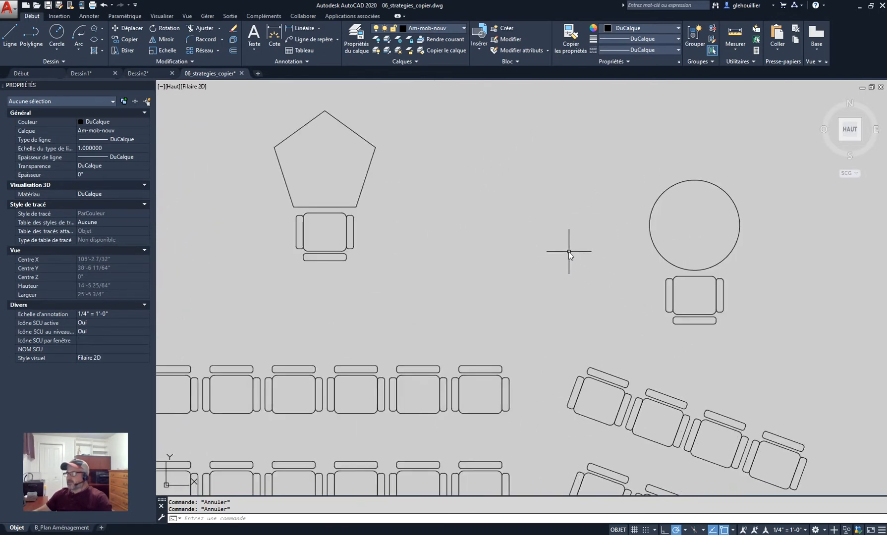
scroll(568, 254, down, 3)
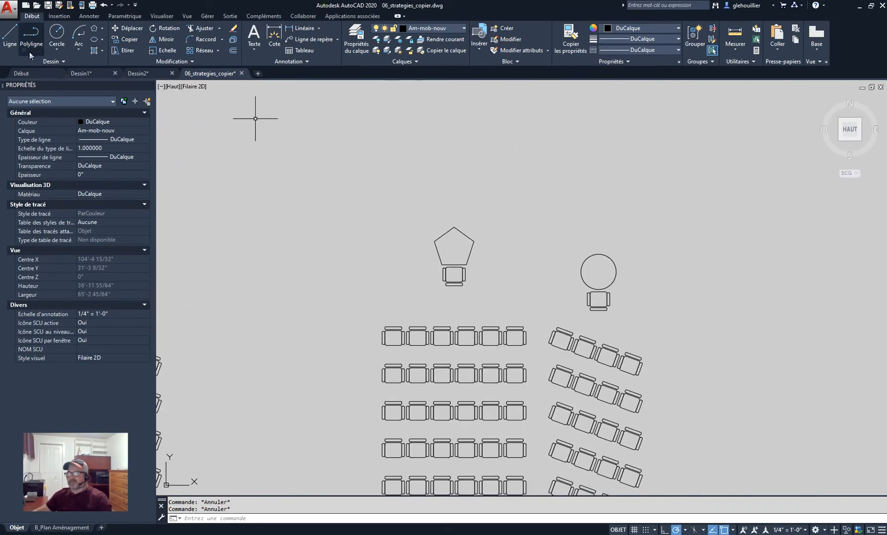
click(218, 50)
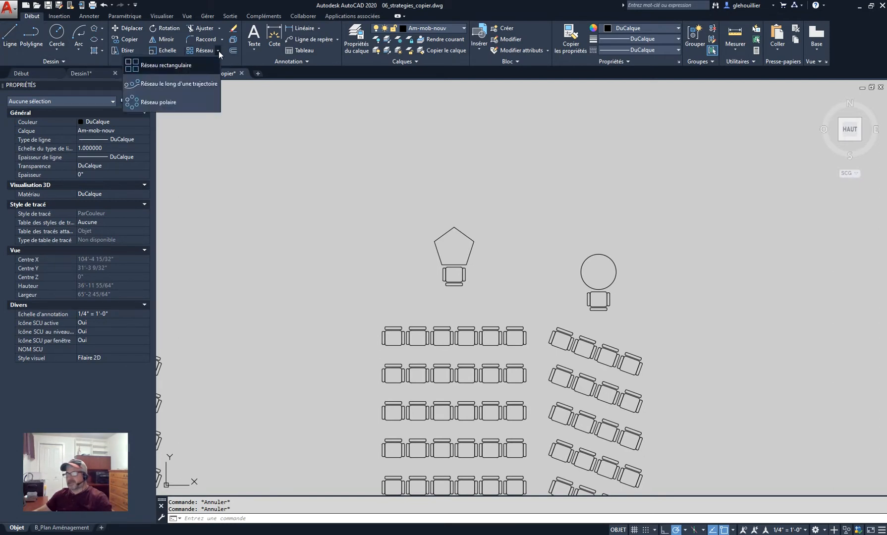
click(161, 103)
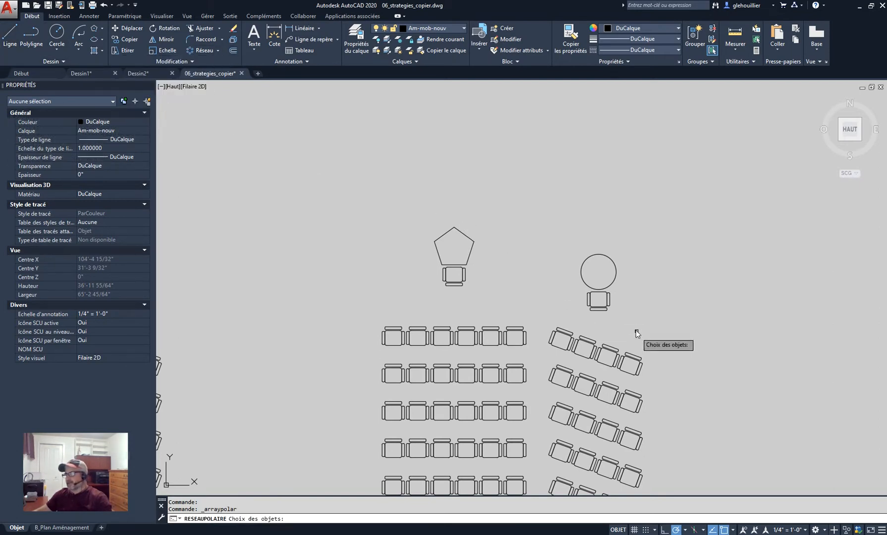
click(623, 316)
click(573, 290)
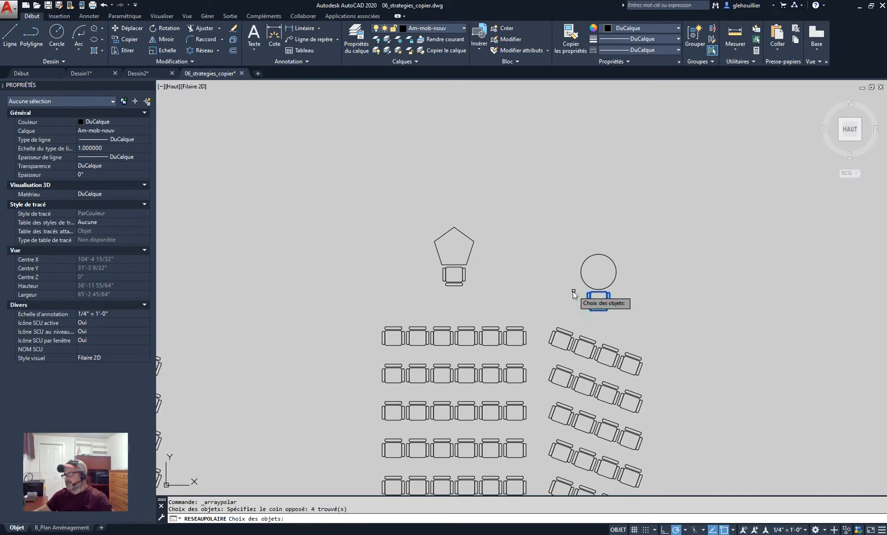
key(Return)
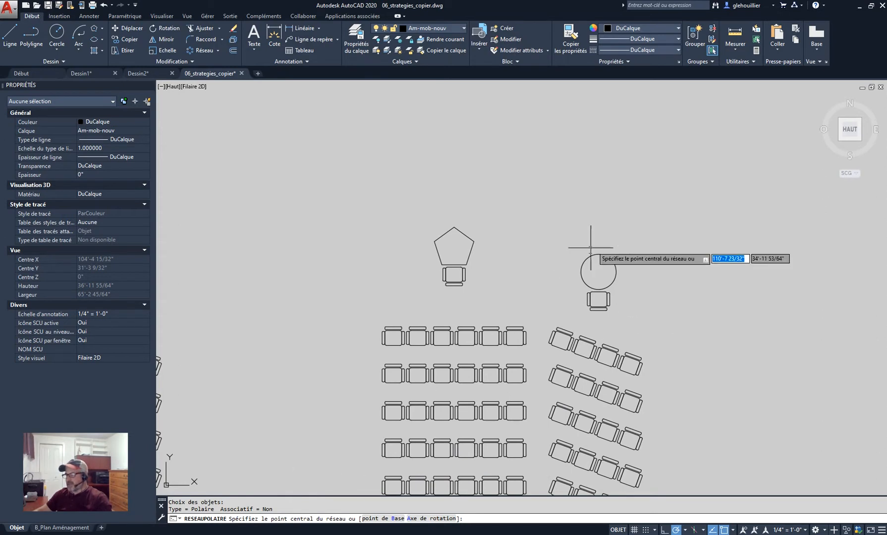
click(598, 271)
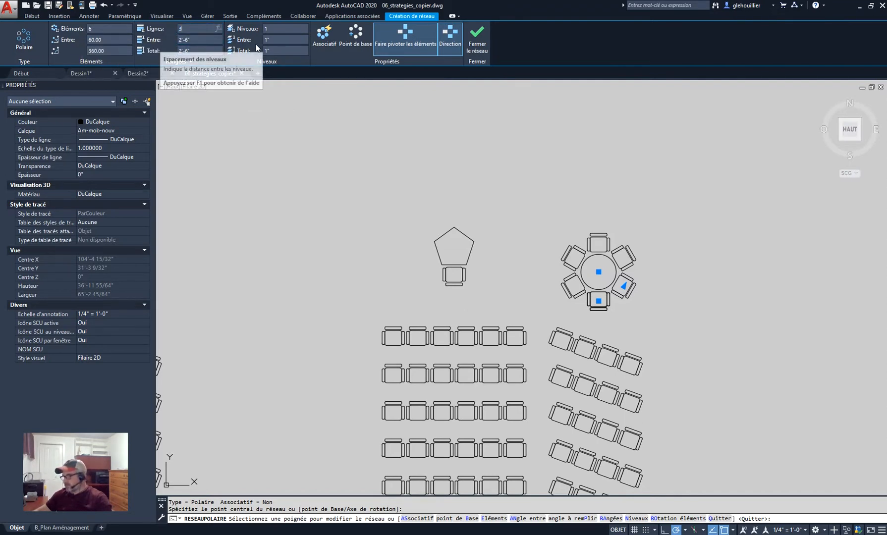
Step: Try 3 rows in the polar array around the round table, and set the row count back to 1
text(3)
key(Return)
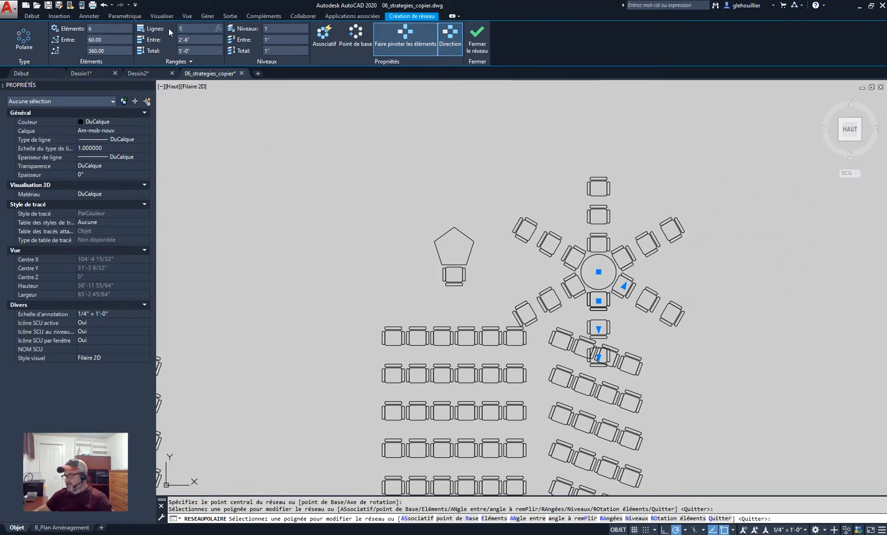
text(1)
key(Return)
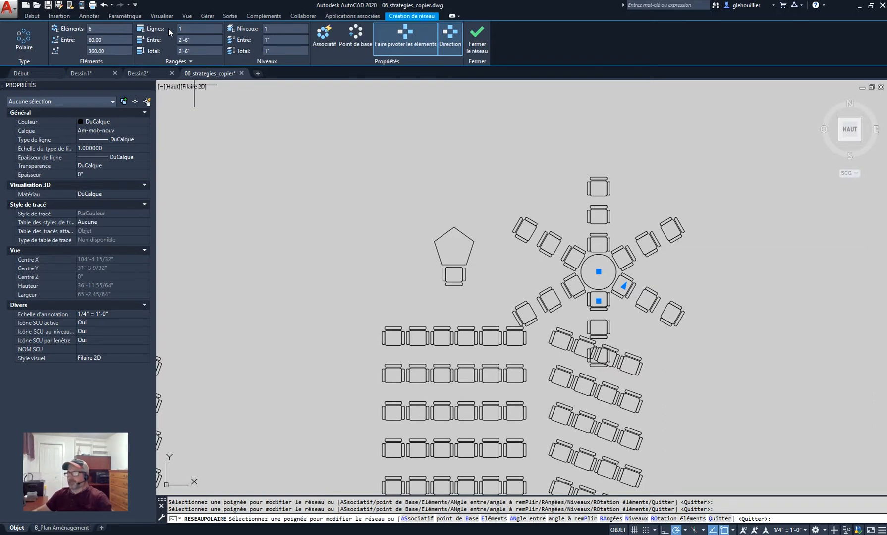
Step: Try the polar array with 4 items, and with 3 items over a fill angle of 135 degrees
click(97, 31)
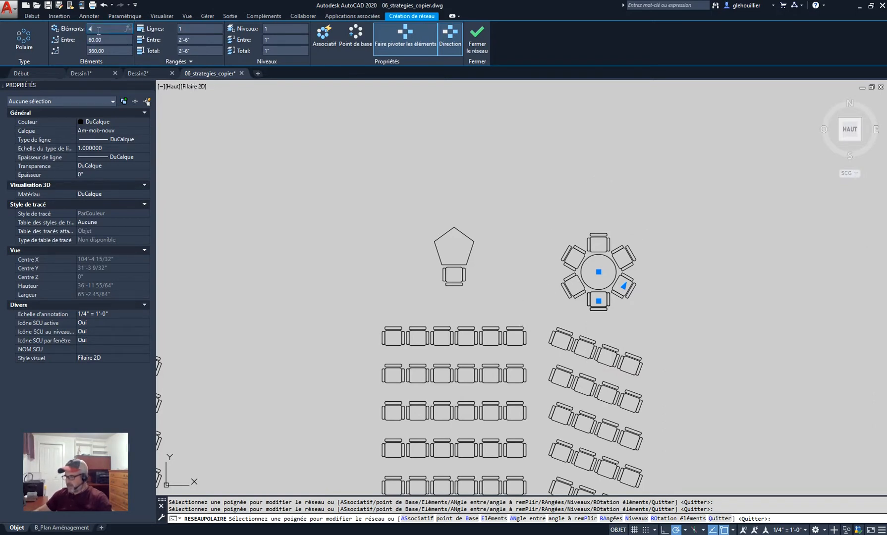
text(4)
key(Return)
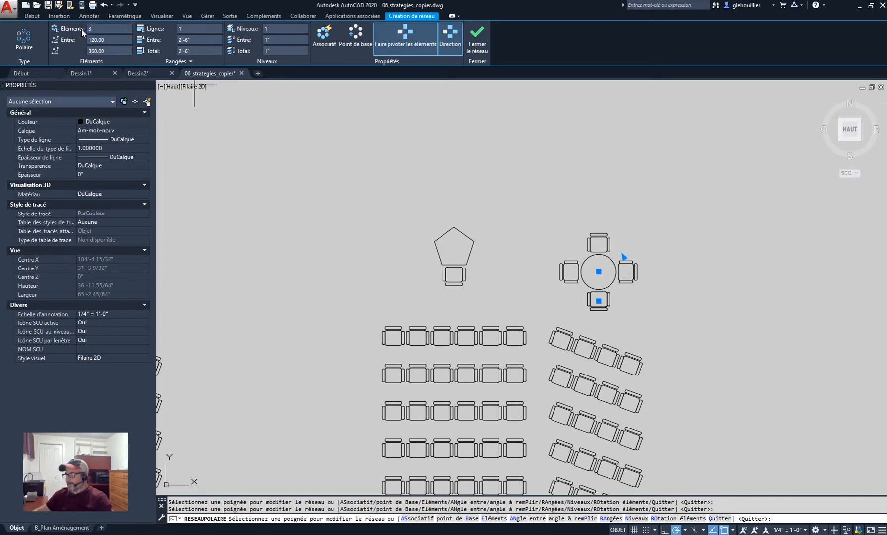
click(109, 38)
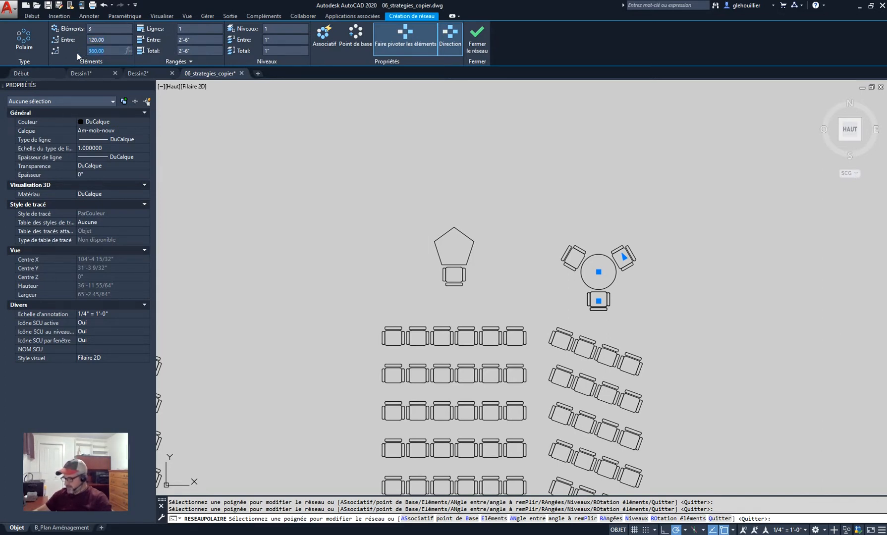
text(135)
key(Return)
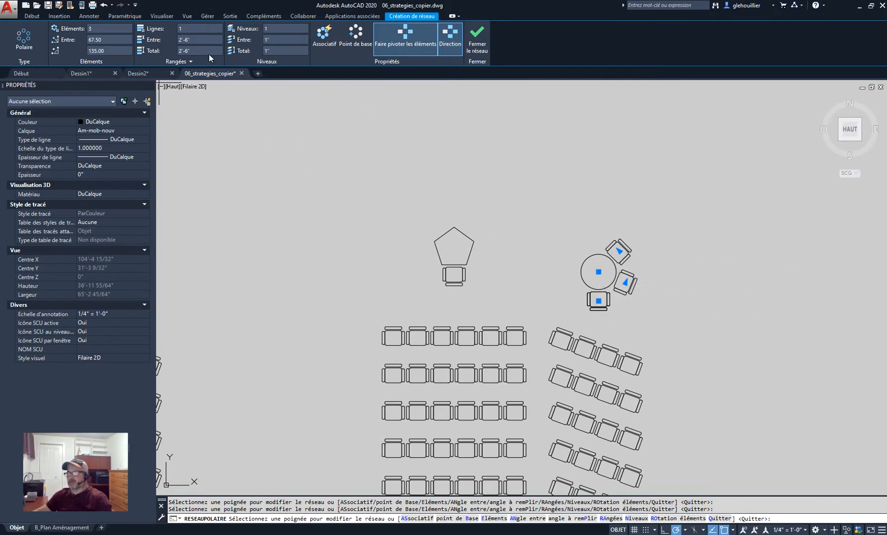
Step: Reverse the polar array's direction to clockwise and turn off rotation of its items
click(451, 43)
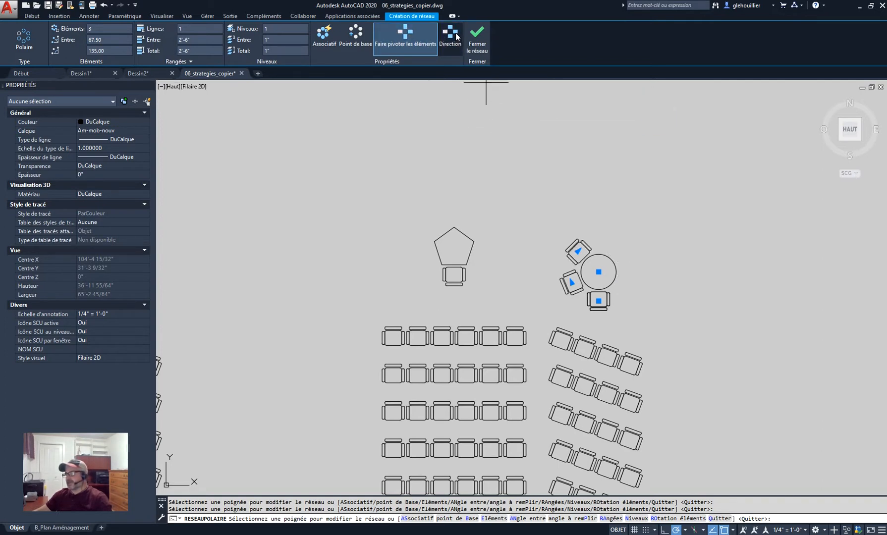
click(455, 36)
click(455, 36)
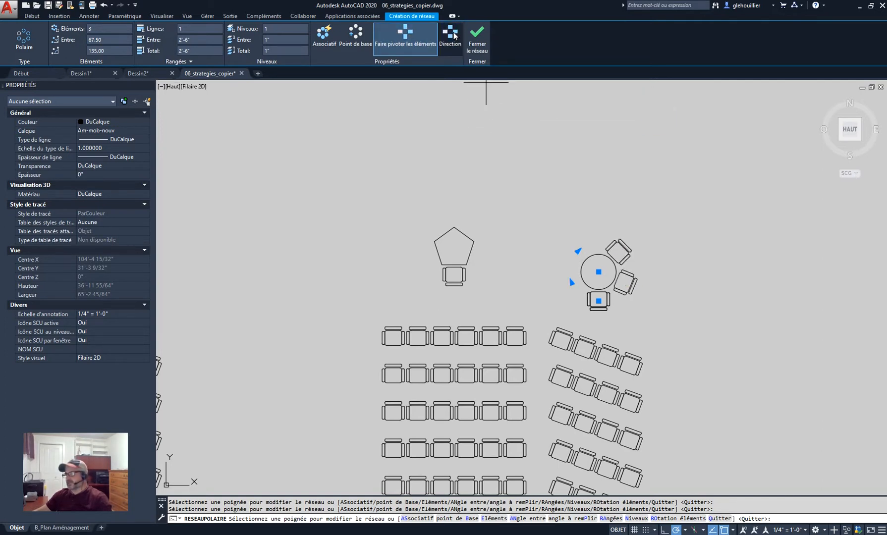
click(404, 33)
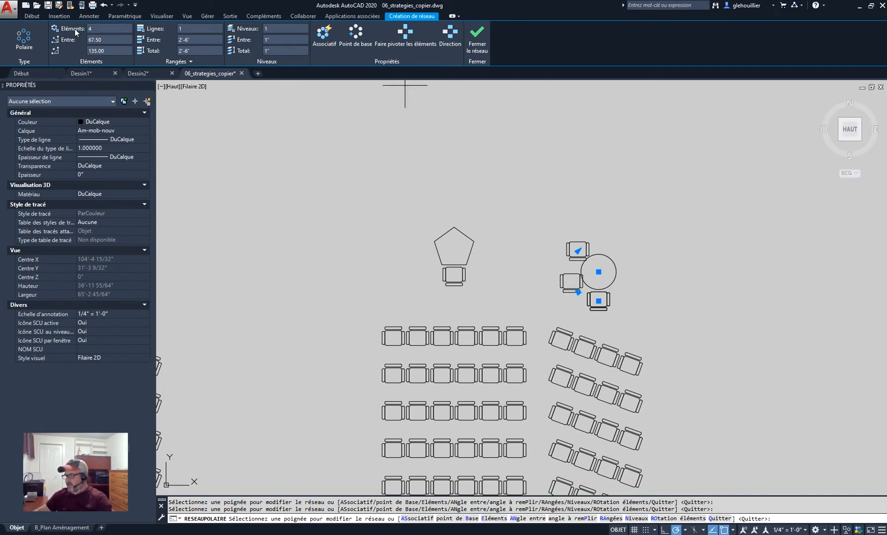
Step: Finish the polar array as associative with 4 rotated items filling 360 degrees, and select it to check it as one object
click(117, 51)
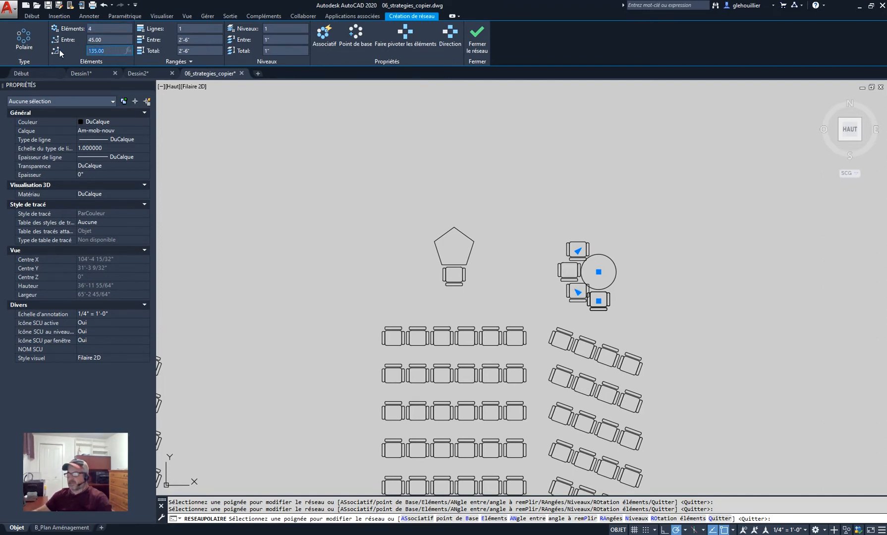
text(360)
key(Return)
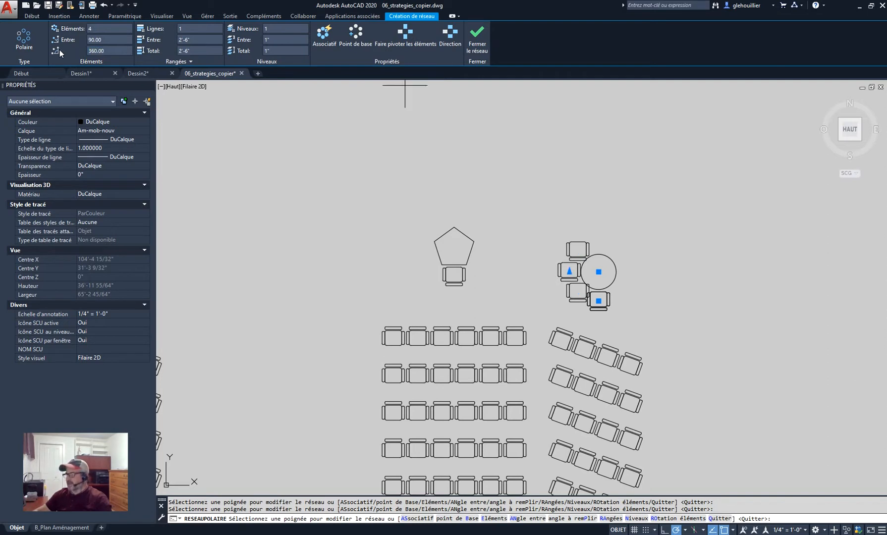
click(401, 32)
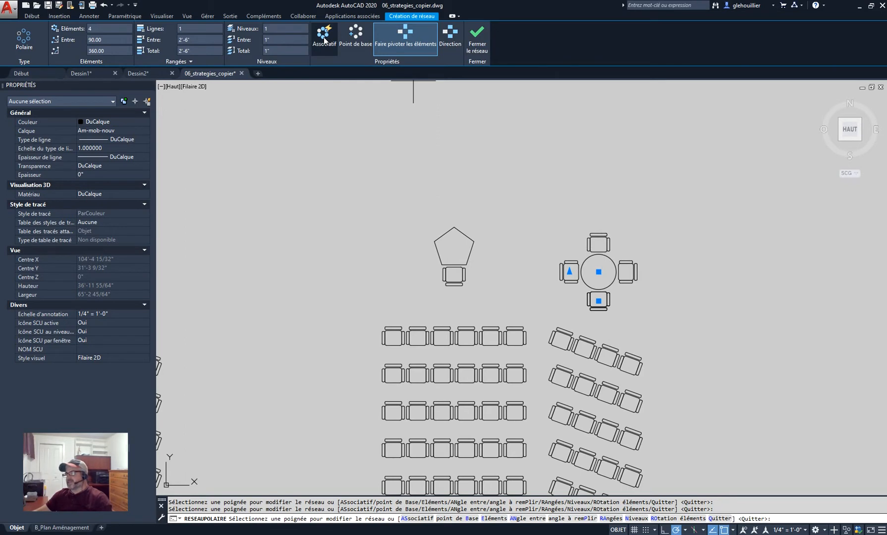
click(477, 39)
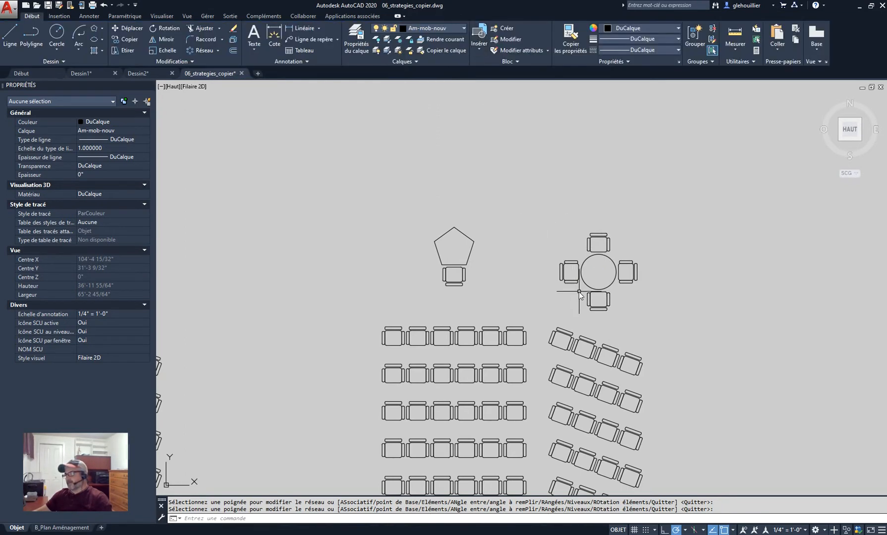
click(564, 270)
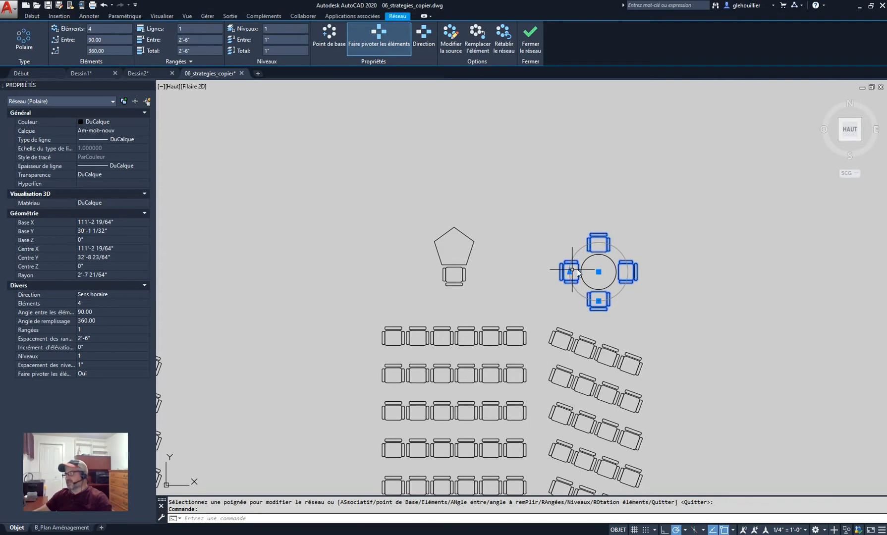
key(Escape)
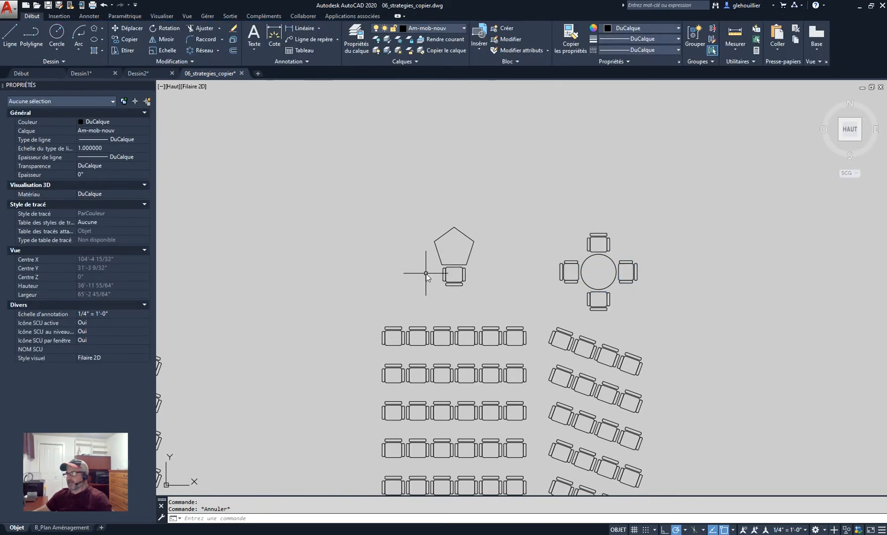
Step: Draw two construction lines in the pentagonal table, from the midpoints of its right and bottom sides to the opposite vertices
scroll(430, 271, up, 4)
middle_drag(430, 271, 408, 311)
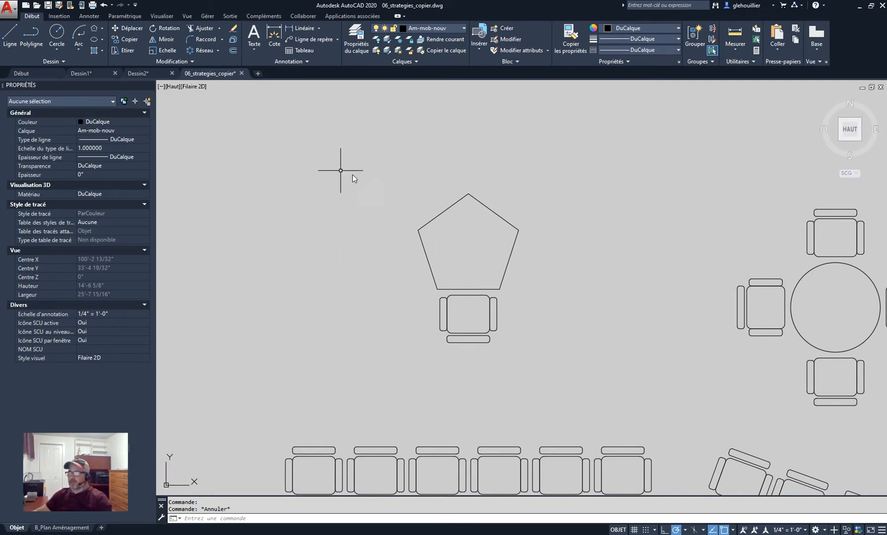
key(Escape)
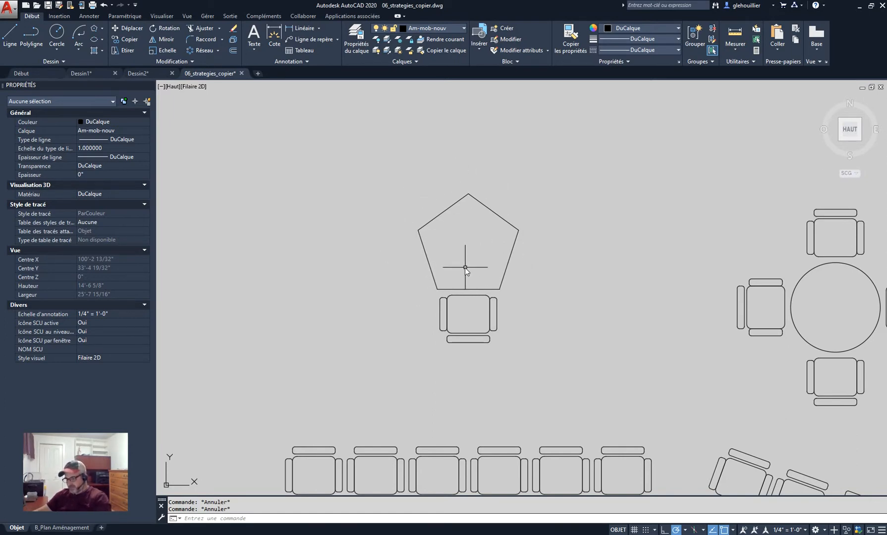
text(L)
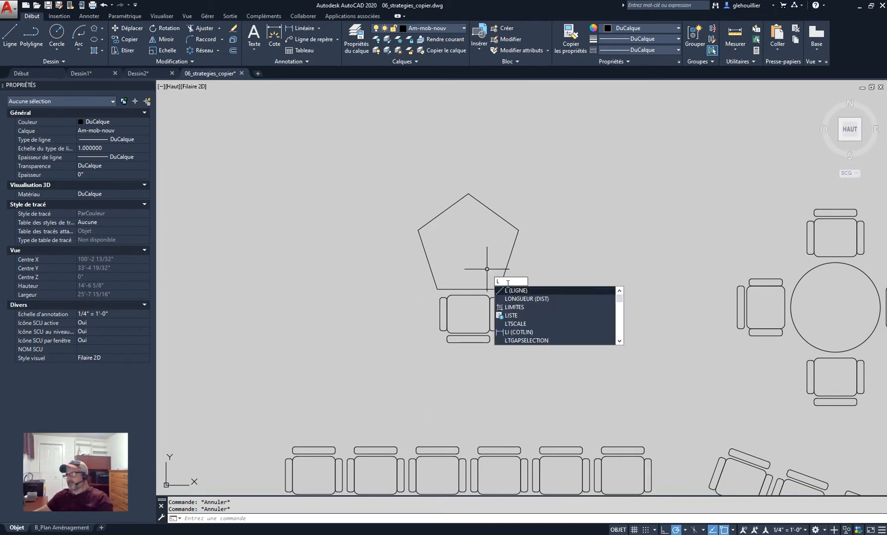
key(Return)
click(509, 259)
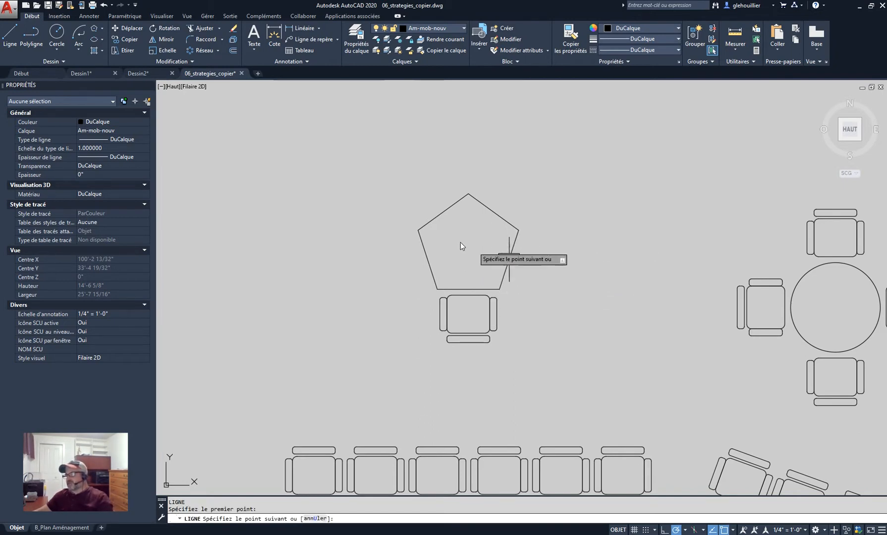
click(418, 230)
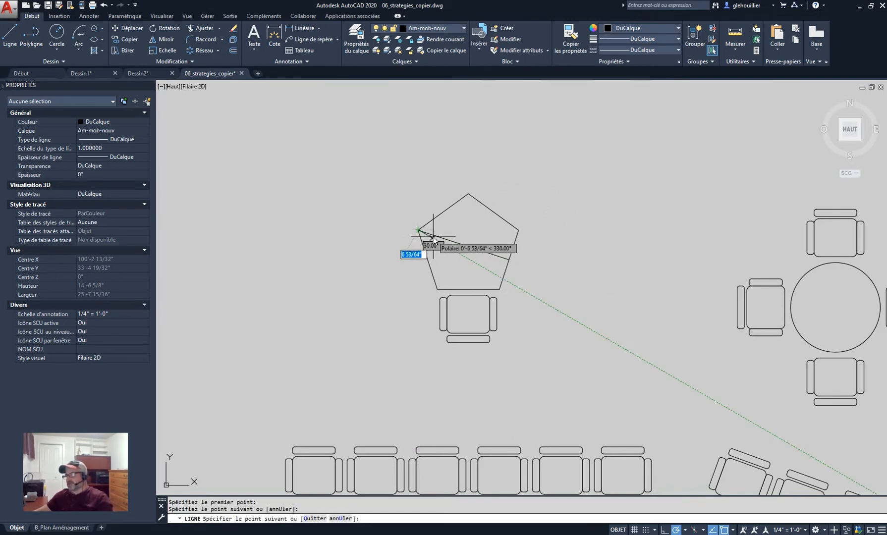
key(Return)
key(Return)
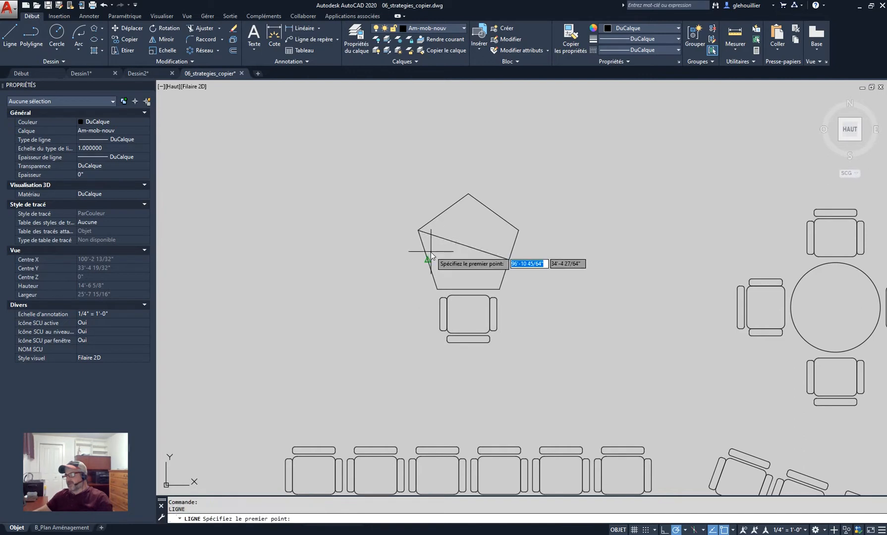
click(467, 290)
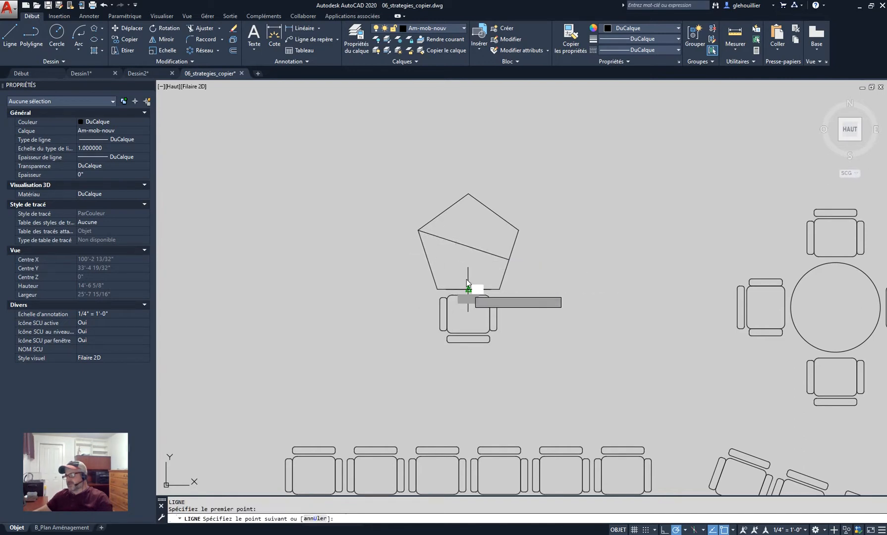
click(468, 193)
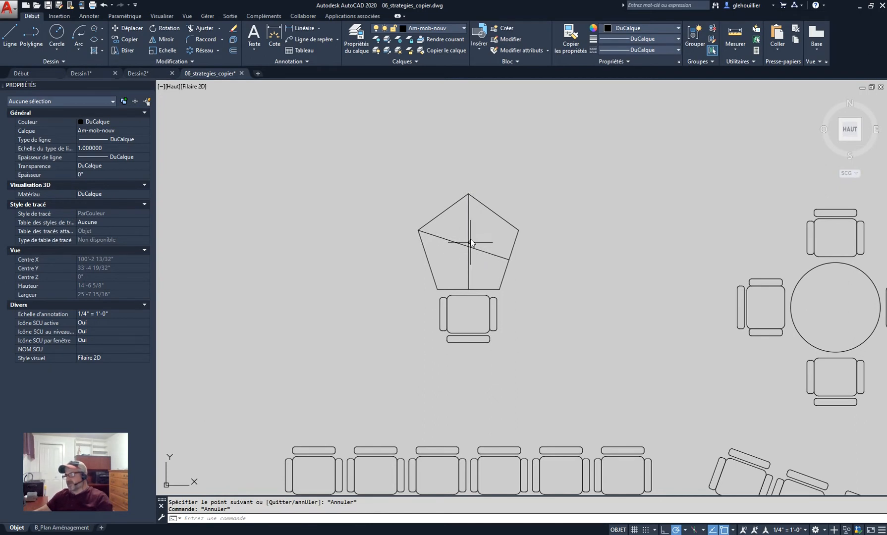
click(216, 50)
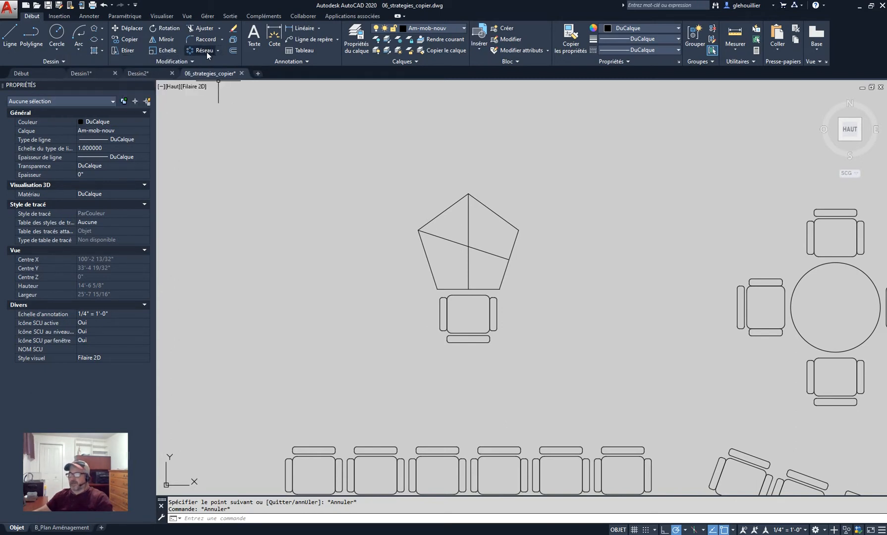
text(re)
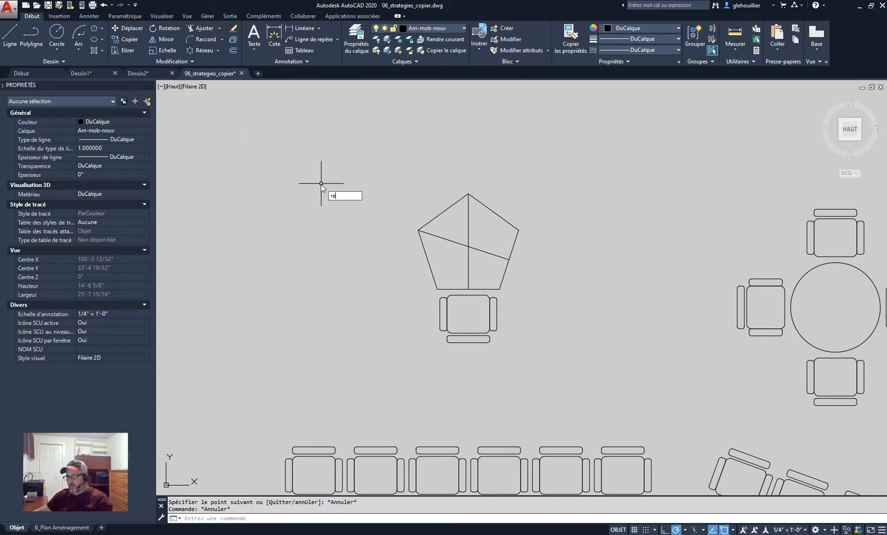
click(348, 204)
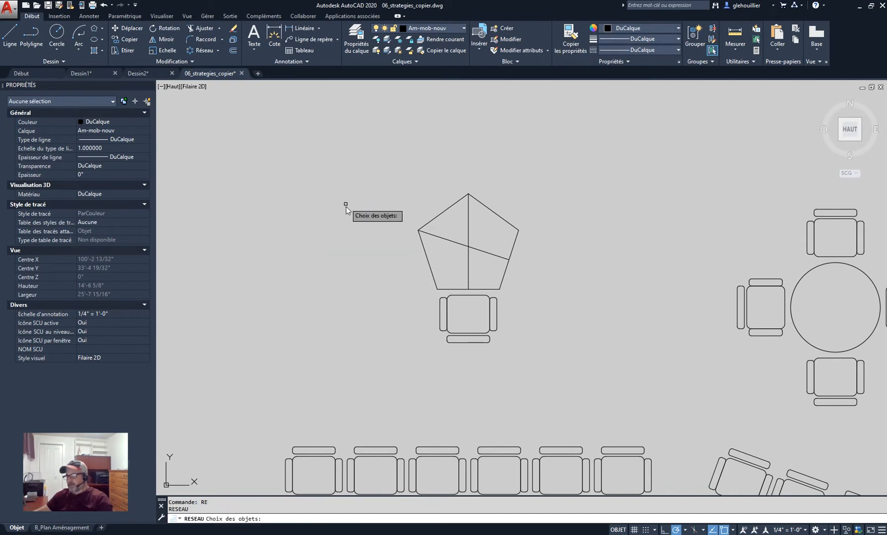
click(508, 352)
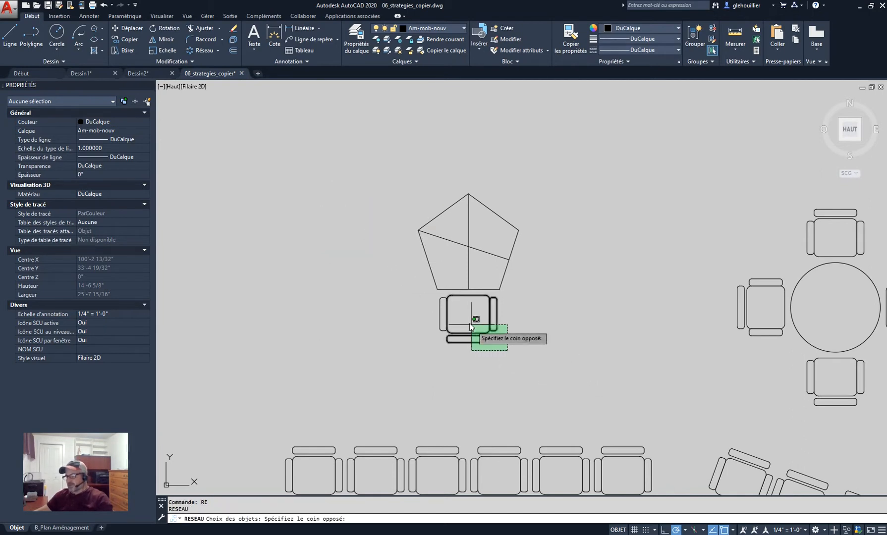
click(409, 292)
key(Return)
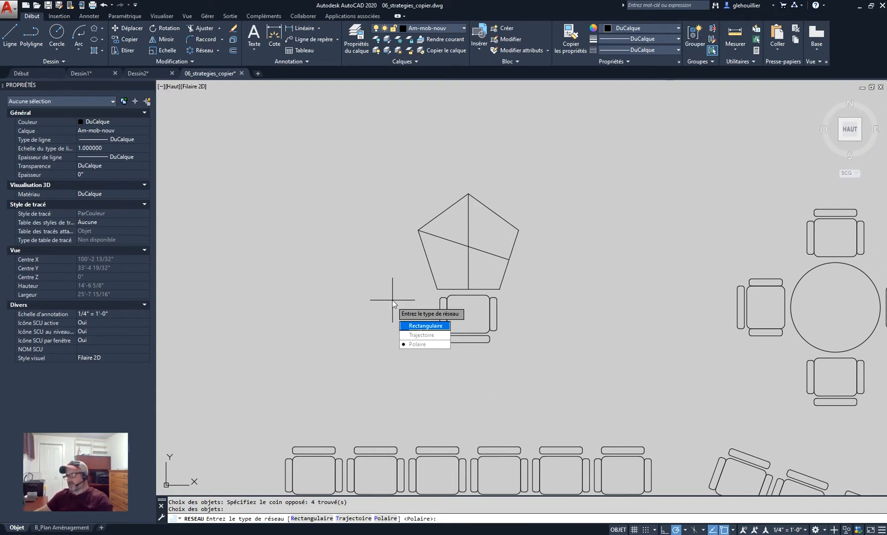
key(Return)
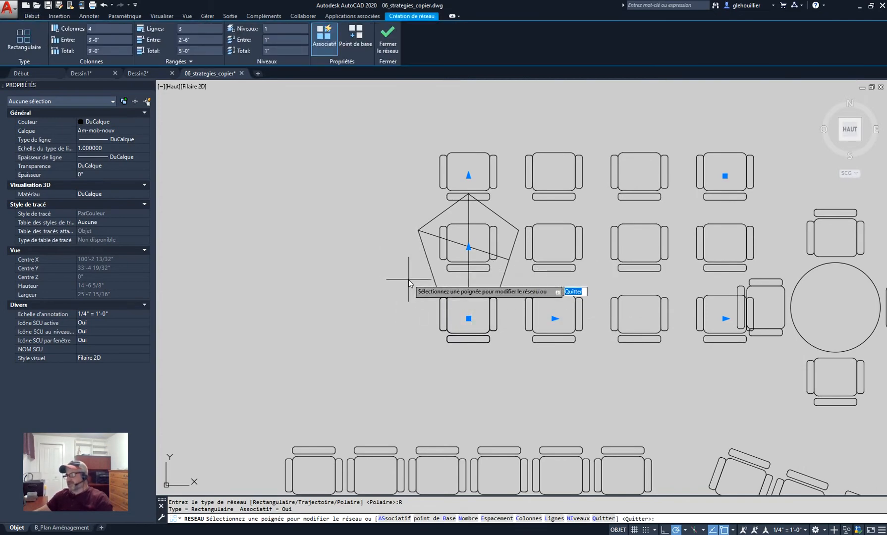
key(Escape)
key(ctrl+z)
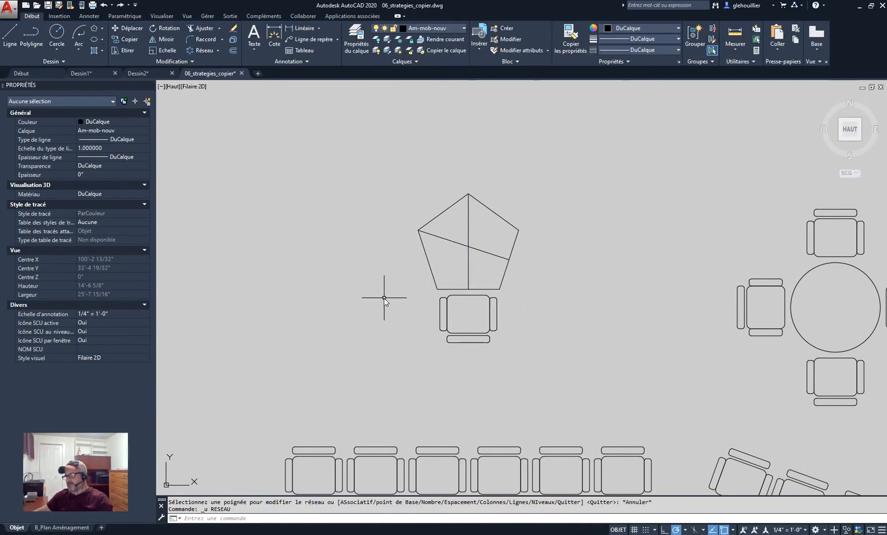
Step: Create a polar array of the chair below the pentagonal table, with 5 items over 360 degrees around the construction lines' intersection
click(216, 51)
click(163, 103)
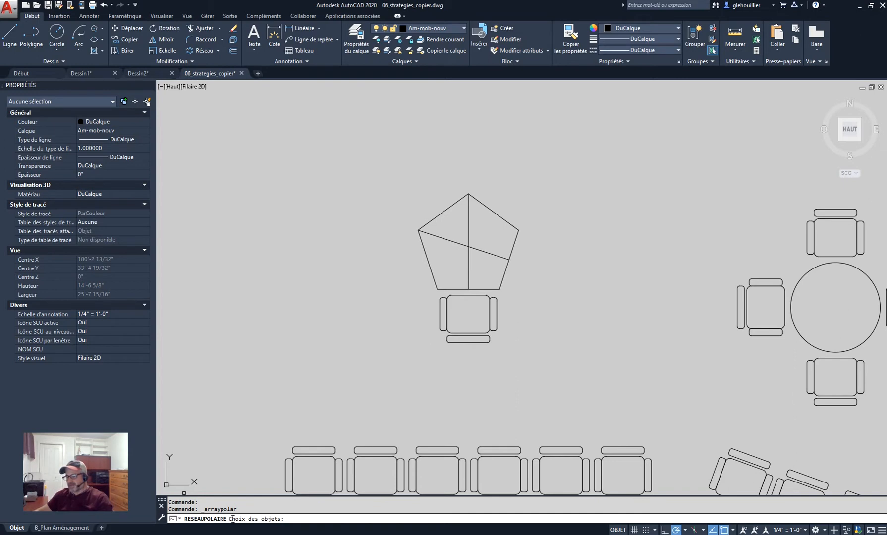
click(517, 357)
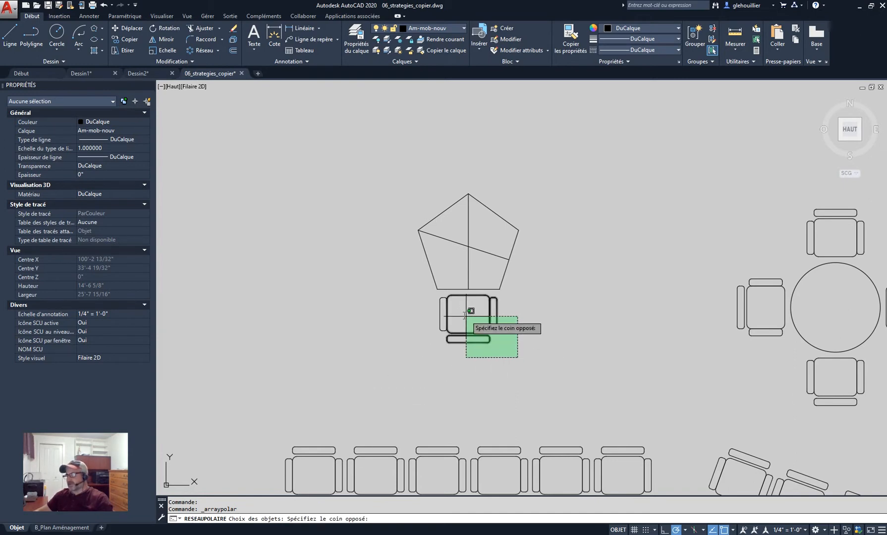
click(414, 290)
key(Return)
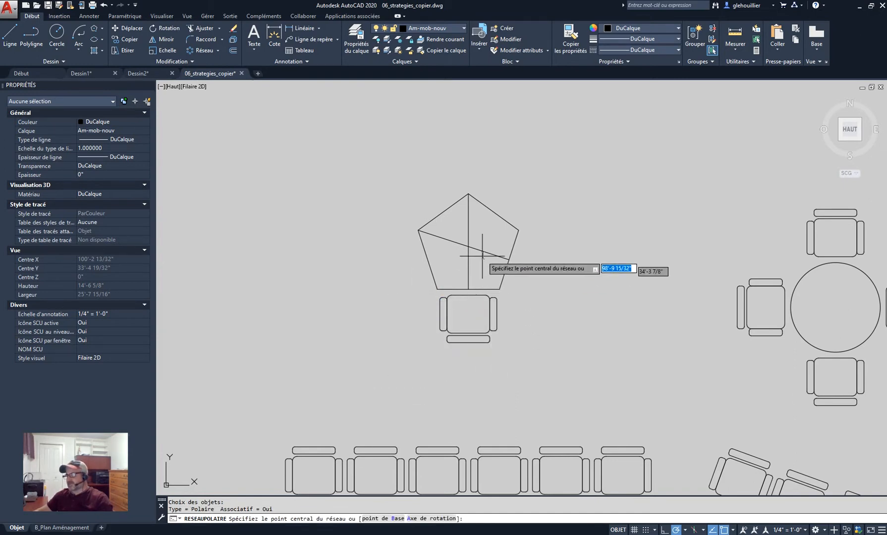
click(468, 246)
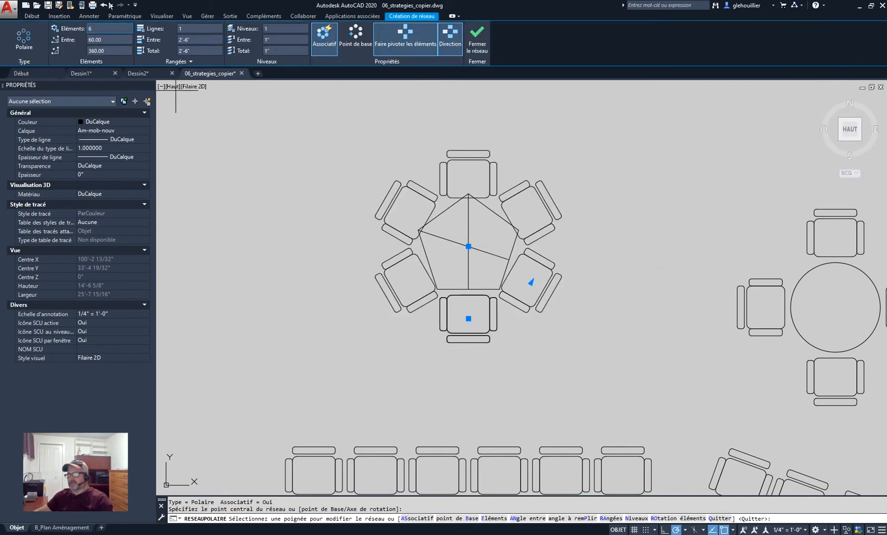
click(93, 27)
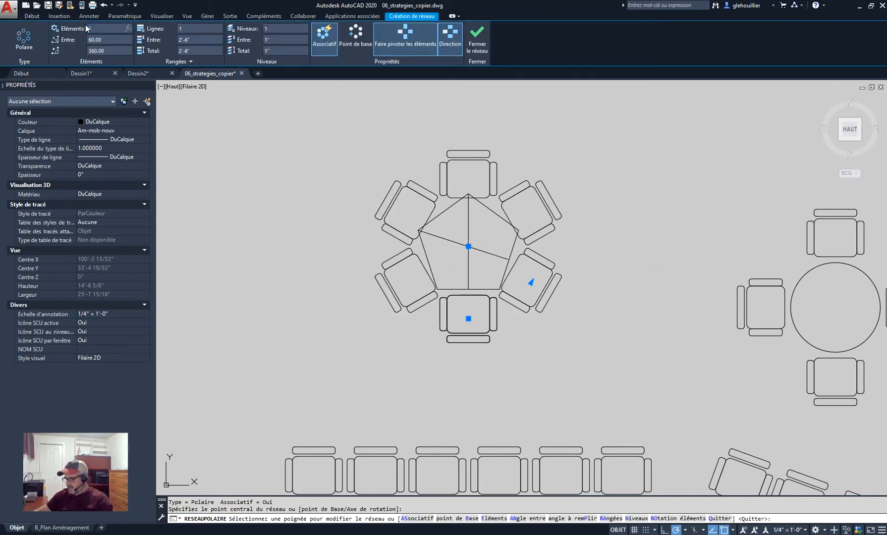
text(5)
key(Return)
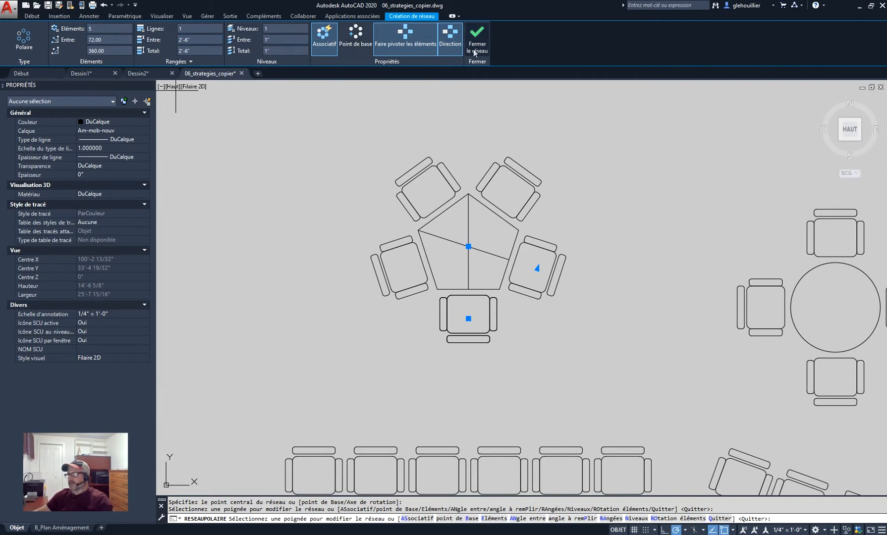
click(478, 34)
Step: Delete the two construction lines inside the pentagonal table
scroll(605, 244, down, 2)
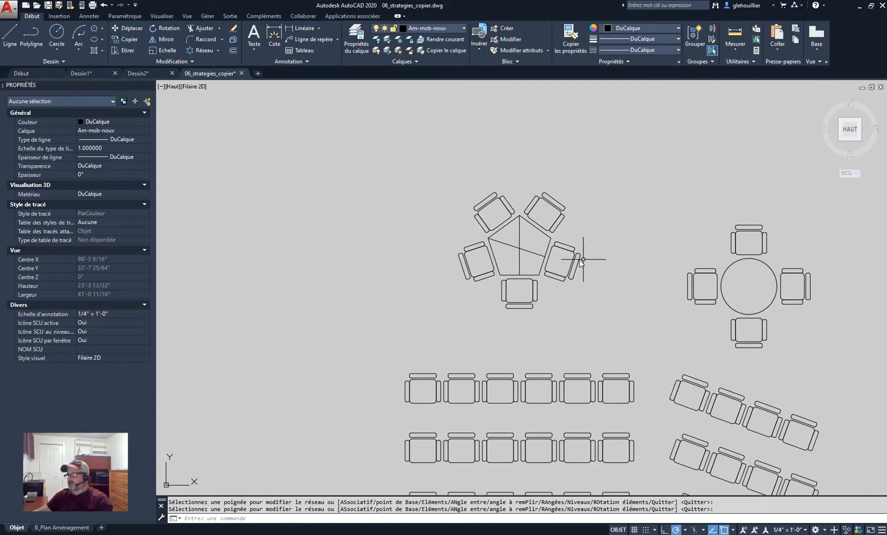
click(523, 233)
click(508, 259)
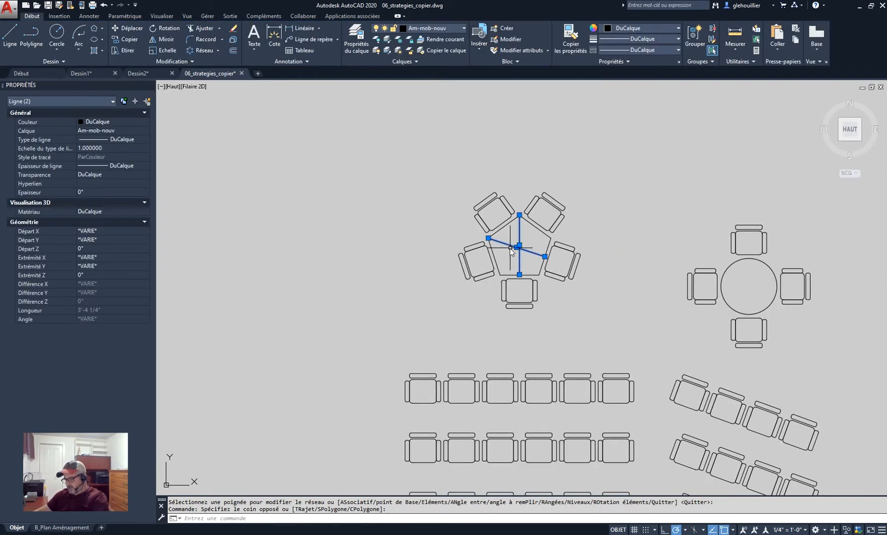
key(Delete)
scroll(621, 263, down, 2)
middle_drag(621, 263, 570, 194)
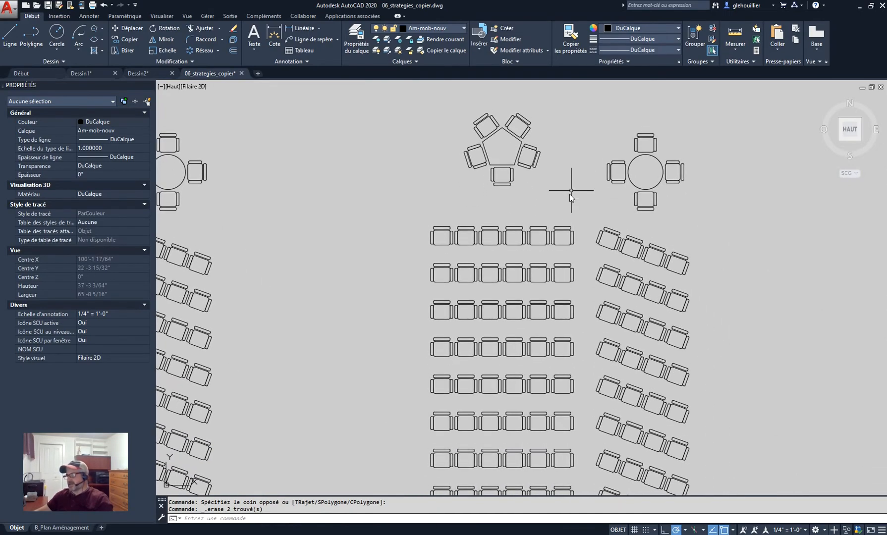
Step: Mirror the round table and slanted chair rows across the stage's vertical centre line, starting at its base midpoint, and keep the source objects
scroll(566, 252, down, 2)
scroll(555, 246, up, 5)
scroll(601, 240, down, 1)
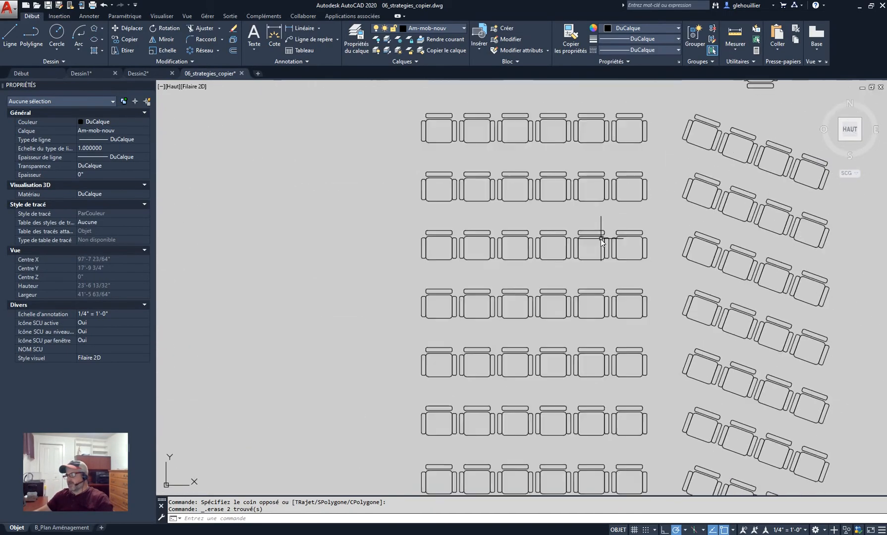
scroll(601, 242, up, 2)
scroll(609, 245, down, 3)
middle_drag(596, 244, 624, 263)
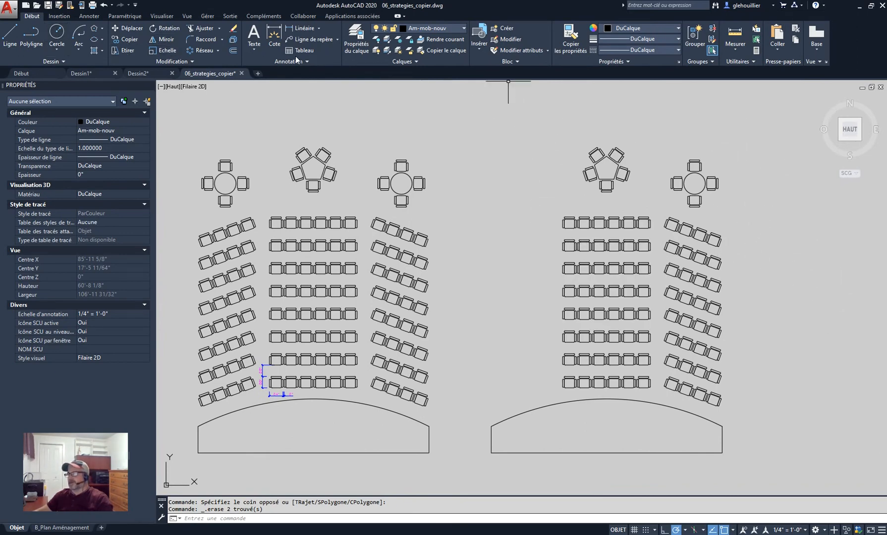
click(166, 44)
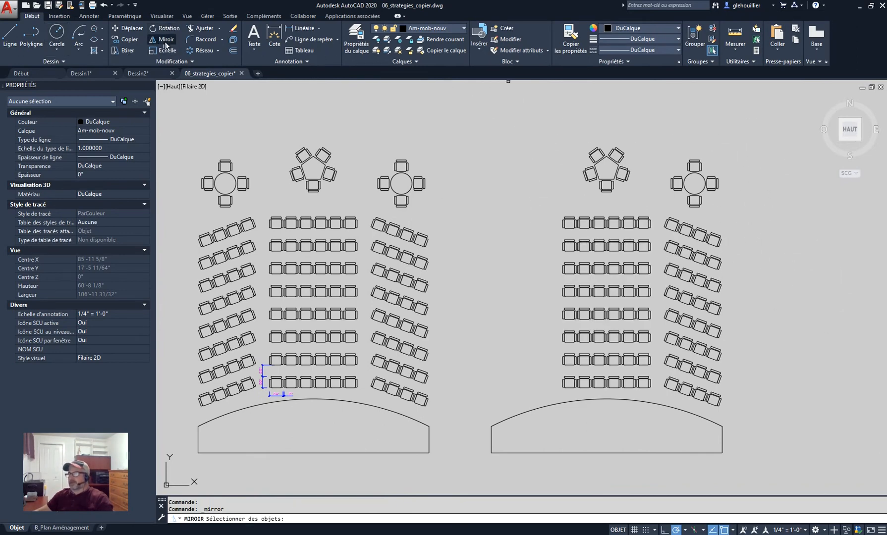
click(734, 152)
click(660, 418)
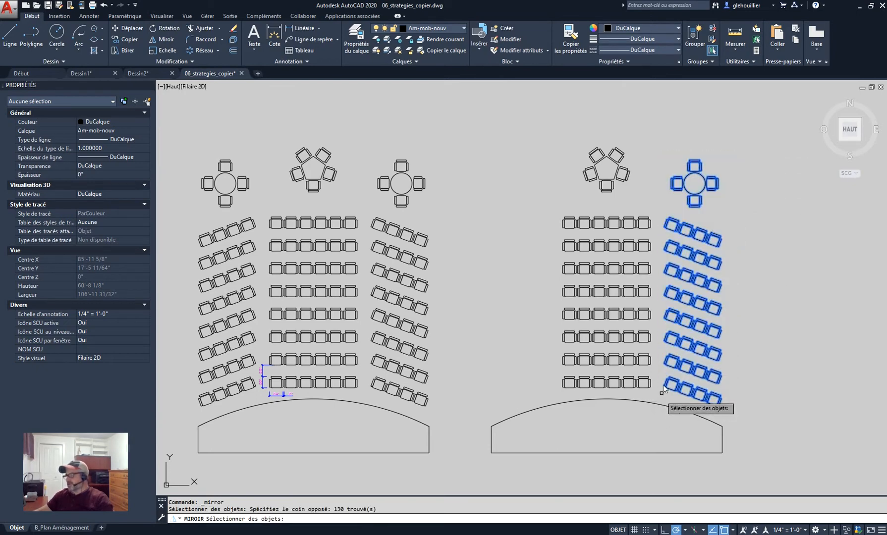
key(Return)
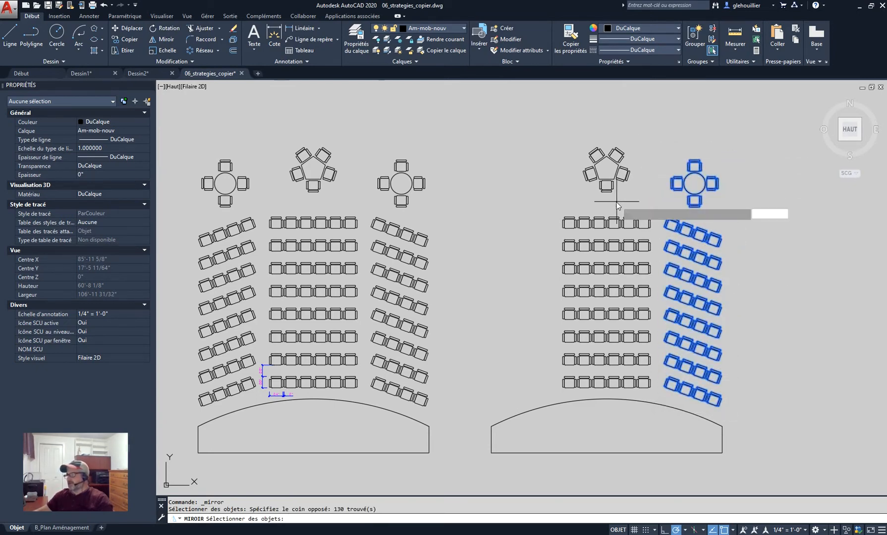
click(606, 453)
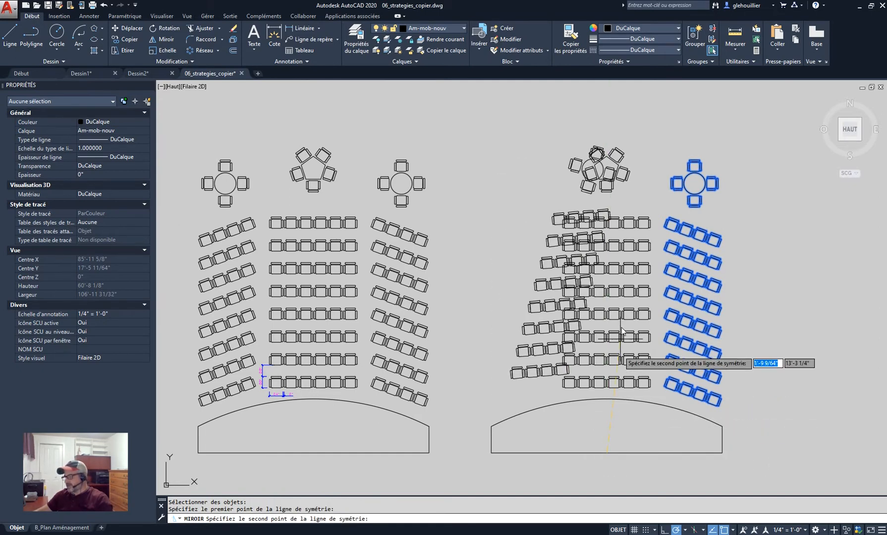
click(604, 103)
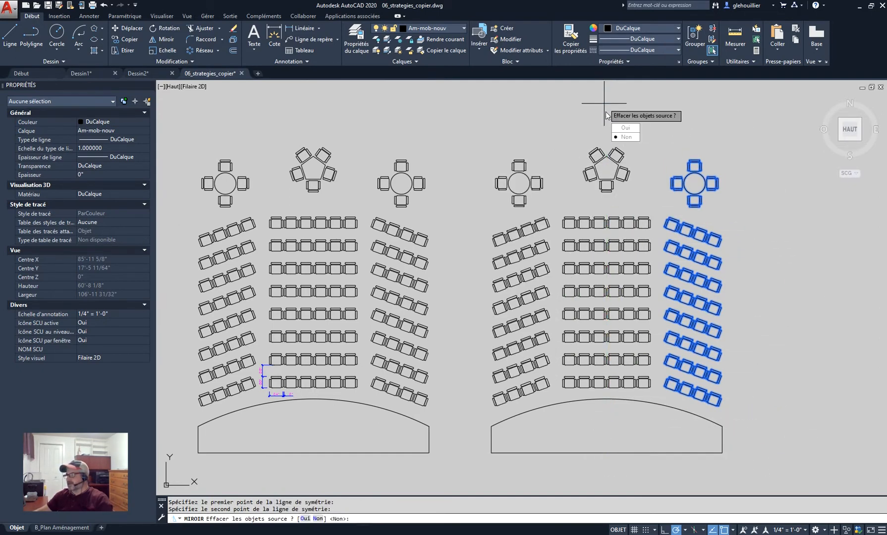
key(Escape)
key(Escape)
key(Escape)
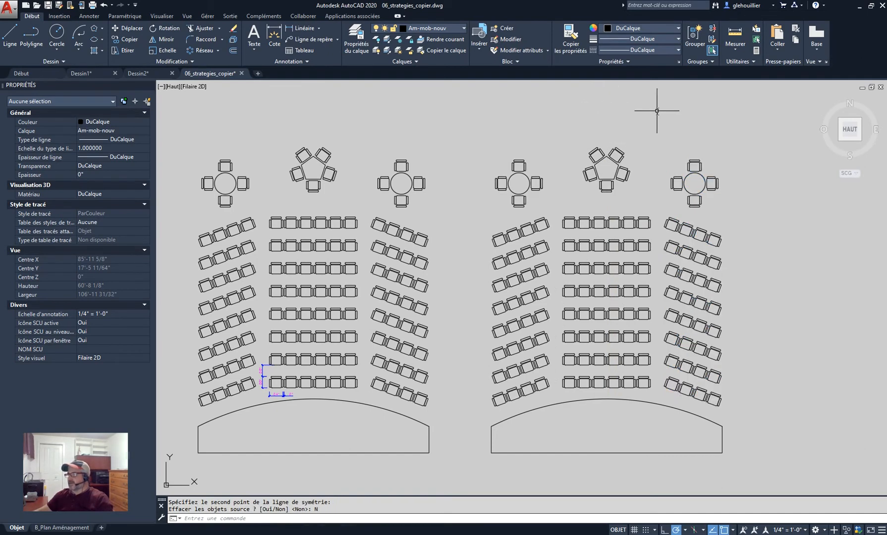
Step: Start a path array of the small circle with a line at the model stage's left edge, along the upper wavy curve
middle_drag(595, 241, 625, 238)
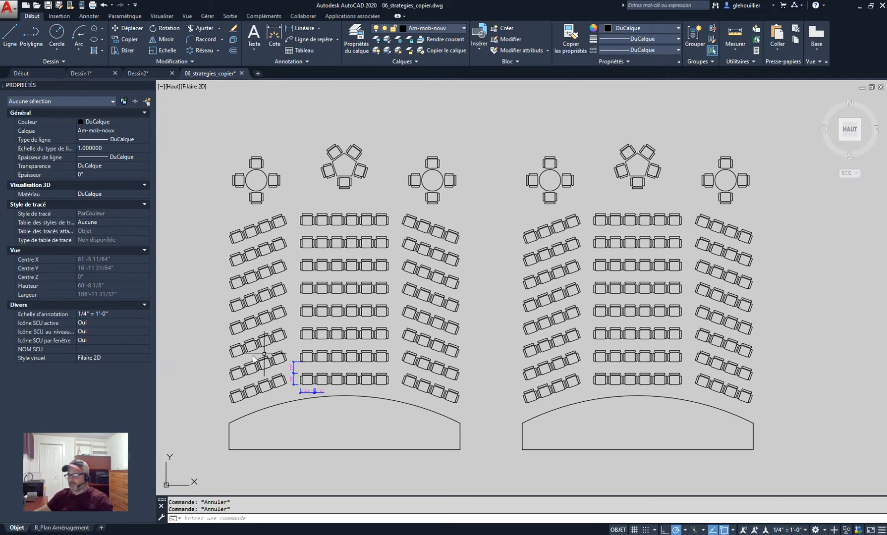
scroll(165, 364, up, 4)
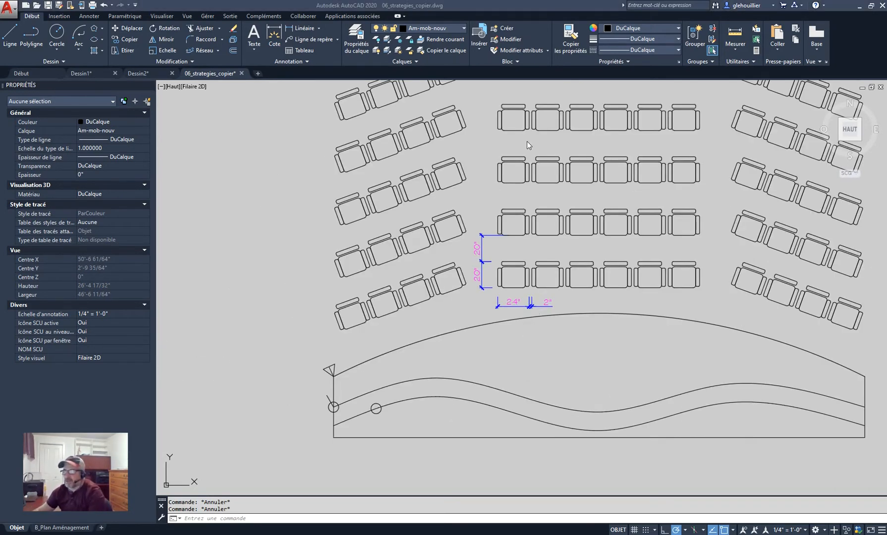
click(217, 50)
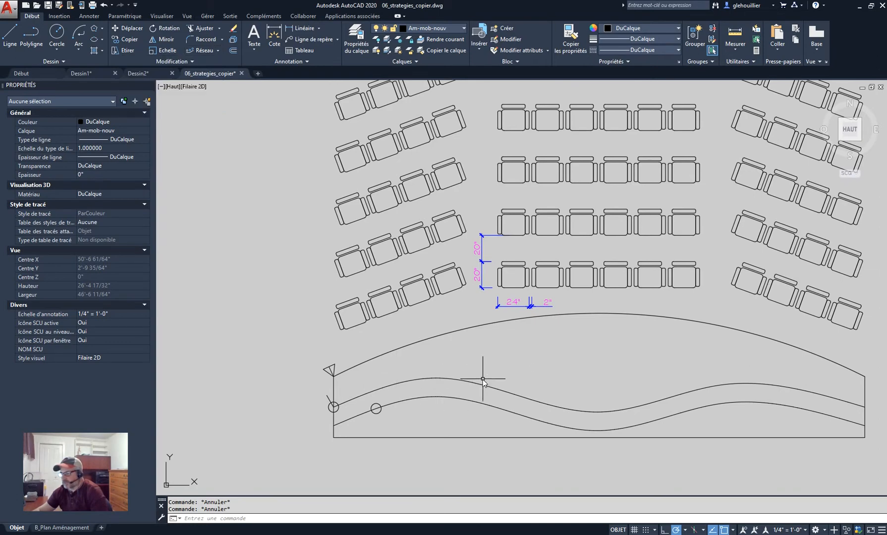
mouse_move(483, 381)
middle_down()
mouse_move(407, 358)
mouse_move(405, 366)
middle_up()
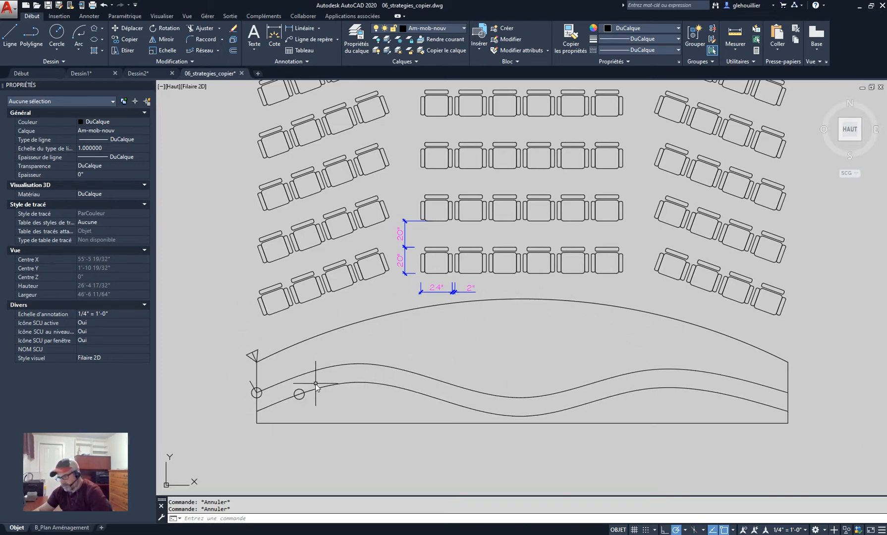
click(217, 52)
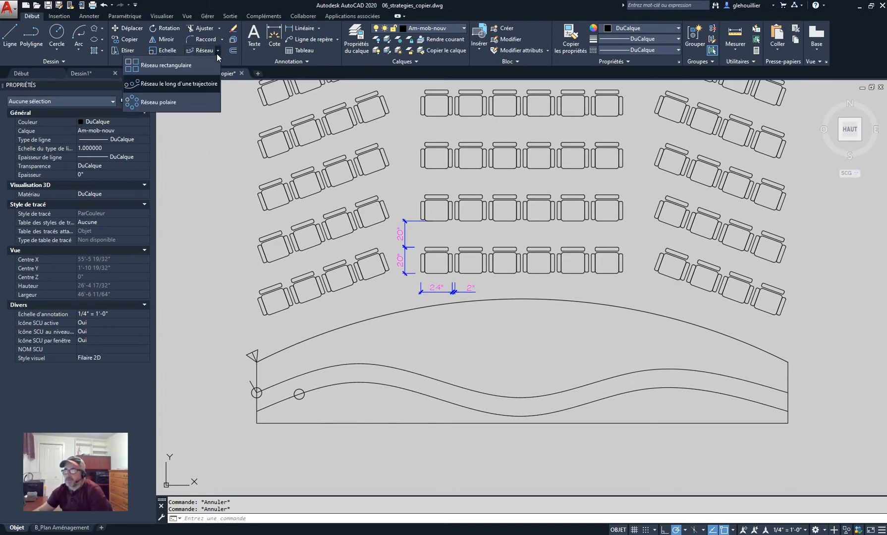
click(156, 84)
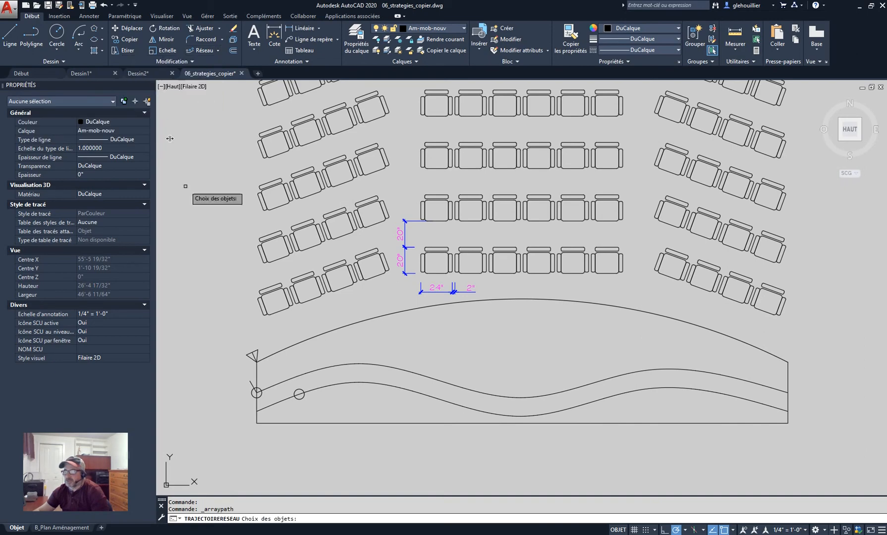
click(253, 387)
key(Return)
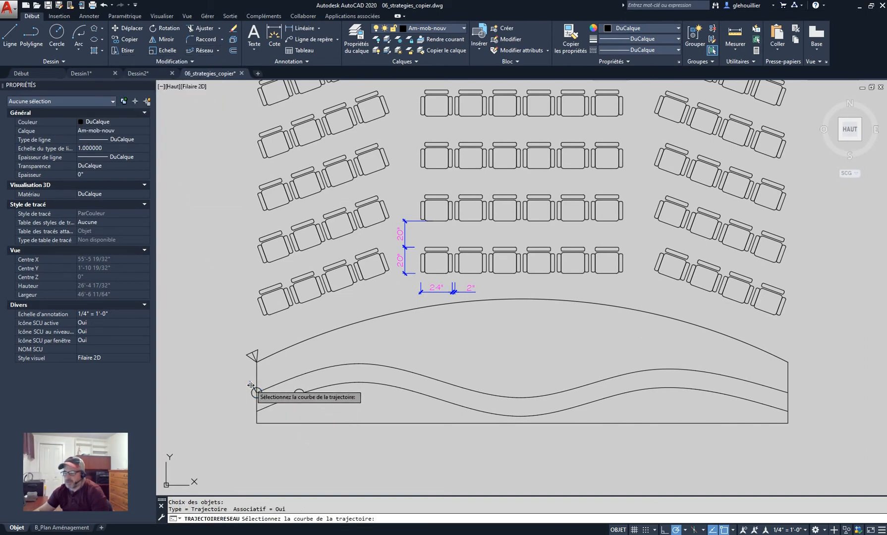
click(275, 385)
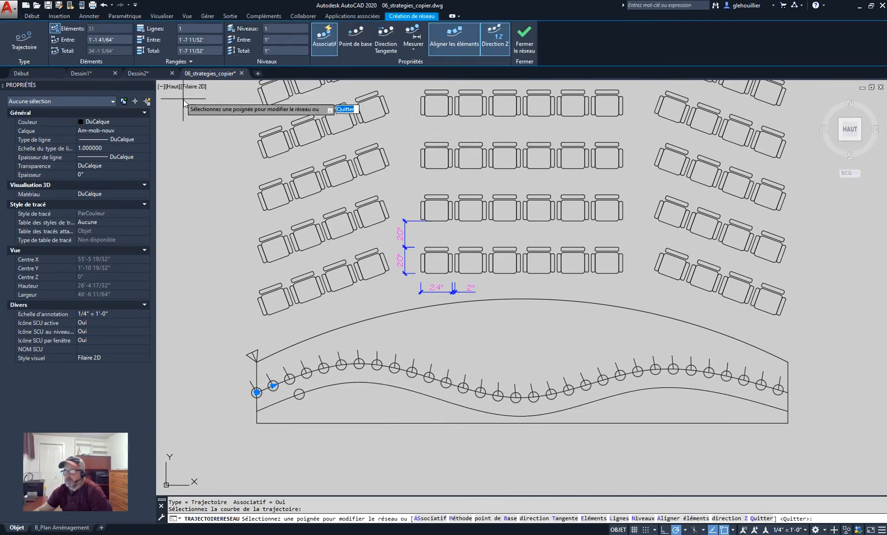
Step: Try the path array with 20 items spaced 10" apart
click(96, 28)
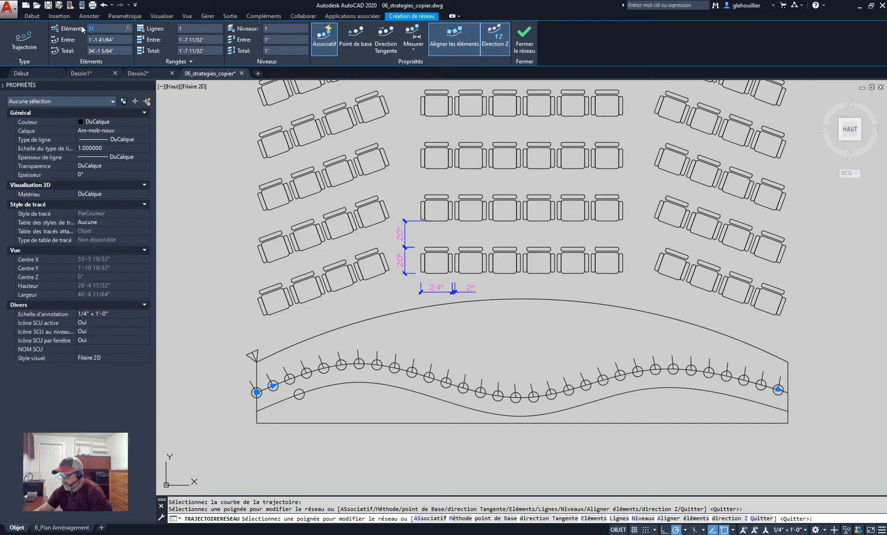
text(20)
key(Return)
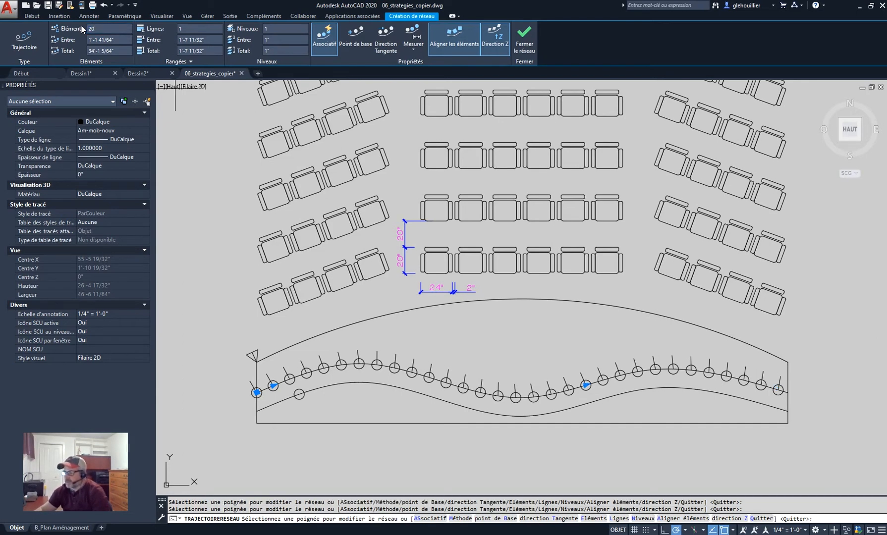
click(117, 40)
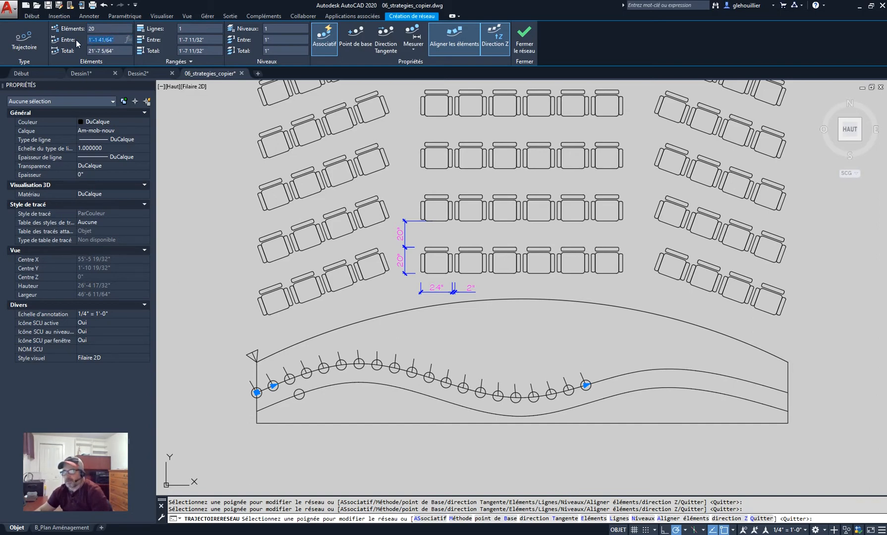
text(10)
key(Return)
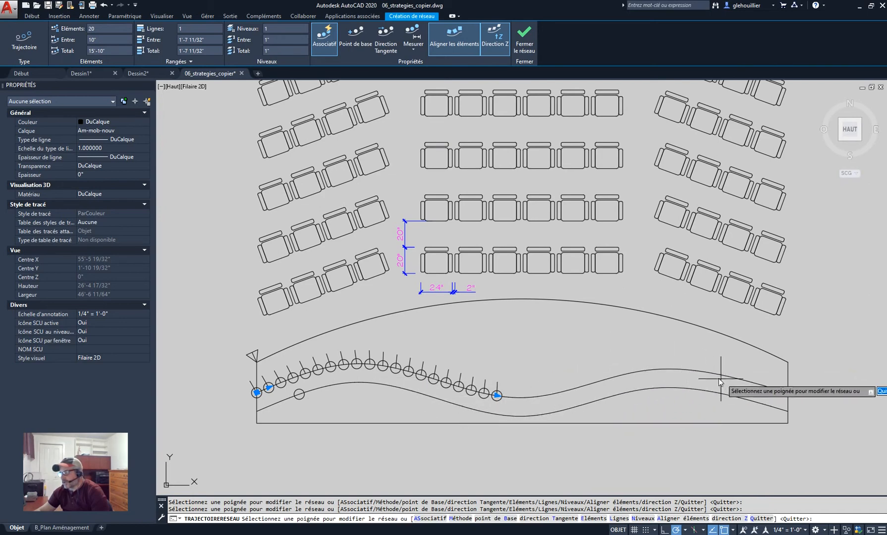
Step: Distribute 6 items evenly over the whole path with the Divide method, and keep the items aligned to the curve
click(417, 50)
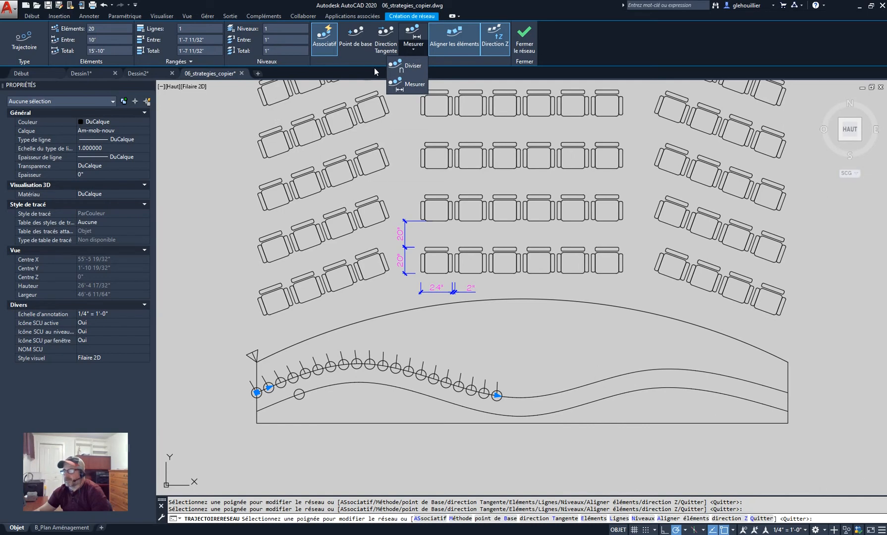
click(400, 67)
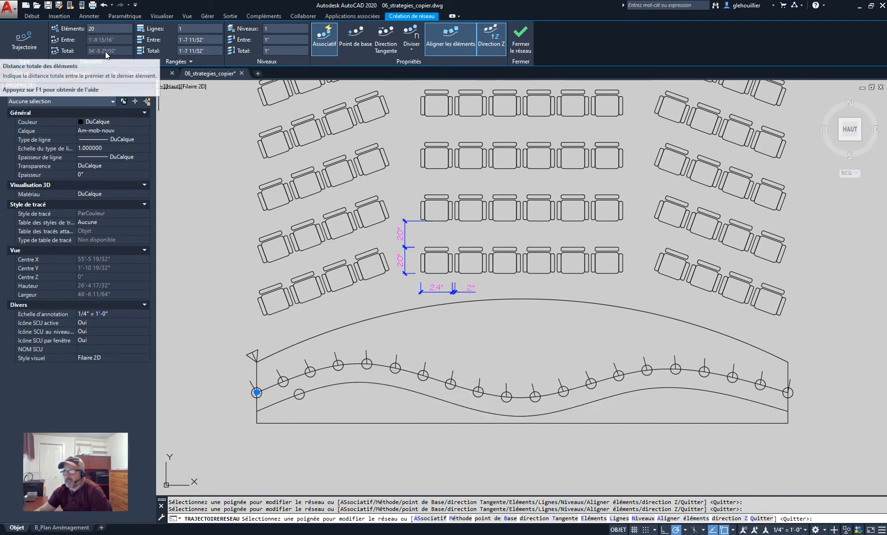
click(90, 29)
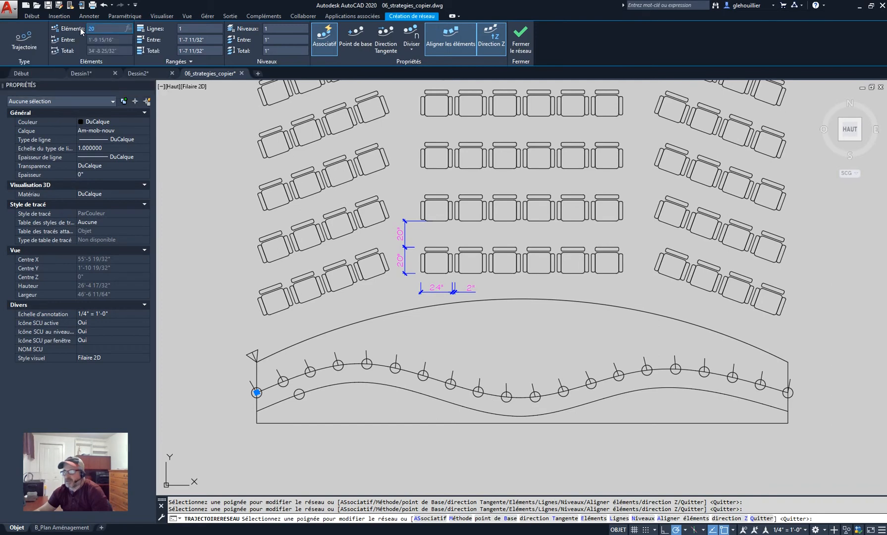
text(6)
key(Return)
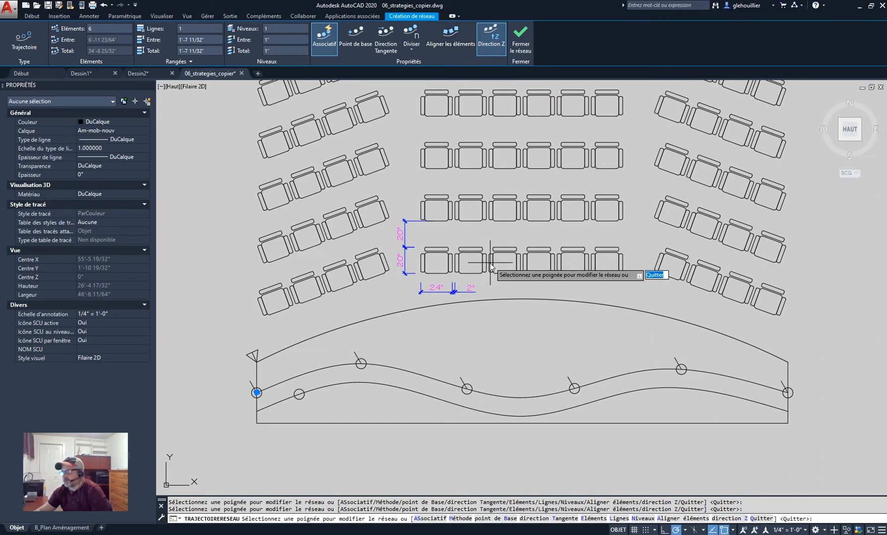
click(449, 33)
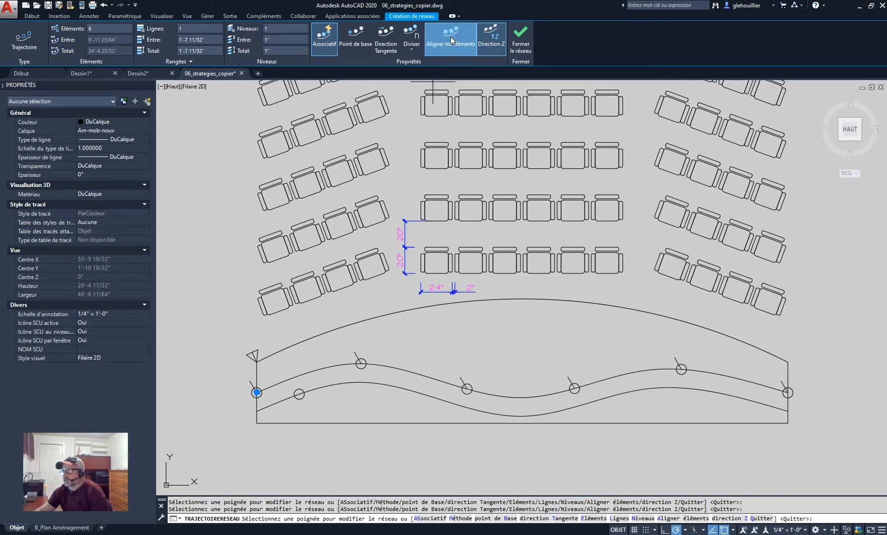
click(447, 44)
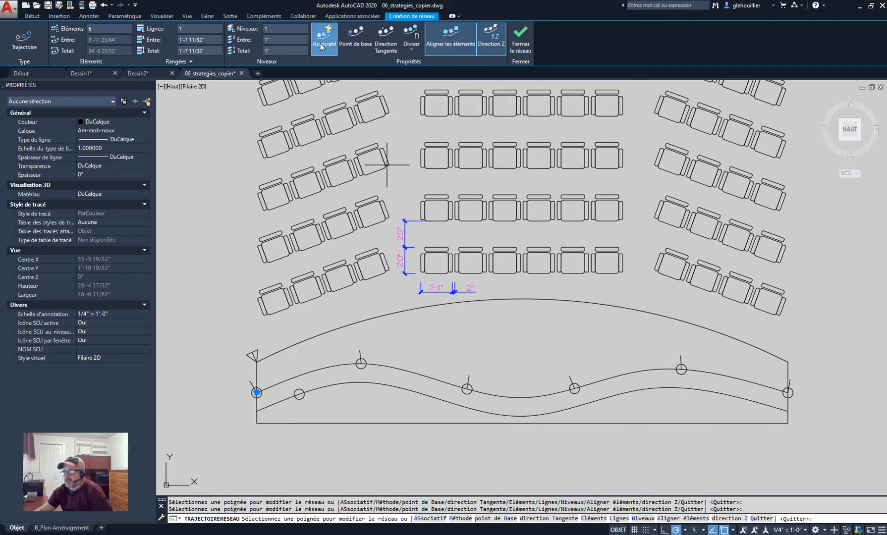
Step: Try the path array along the upper wavy curve with 2 rows
click(192, 28)
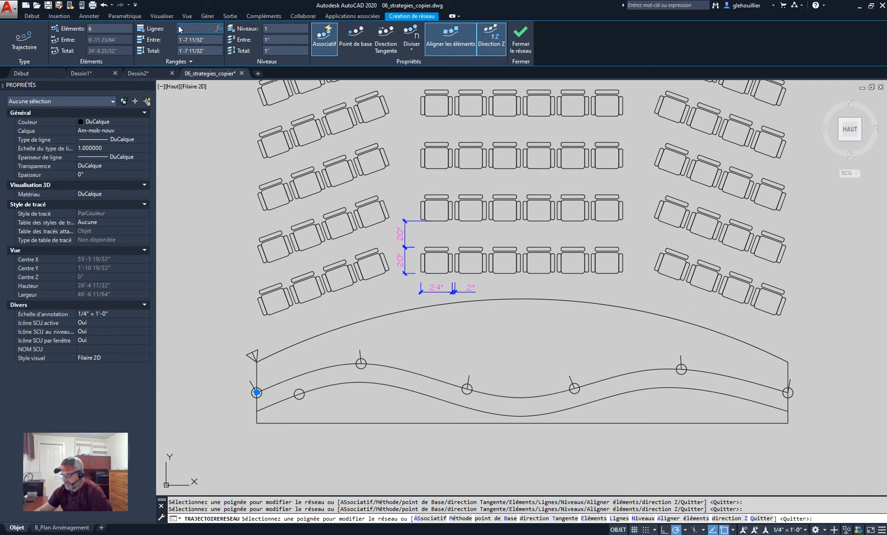
key(BackSpace)
text(2)
mouse_move(245, 69)
key(Return)
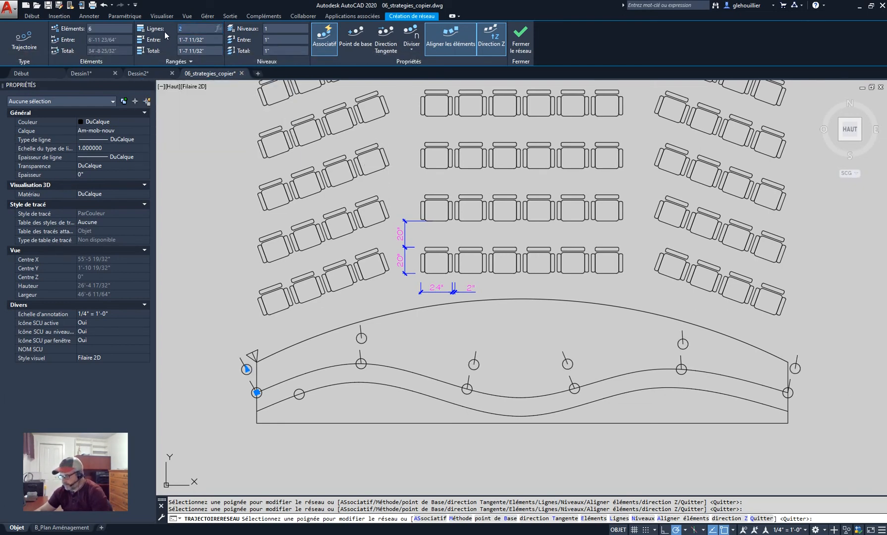
Step: Set the path array back to 1 row and finish it
key(BackSpace)
text(1)
key(Return)
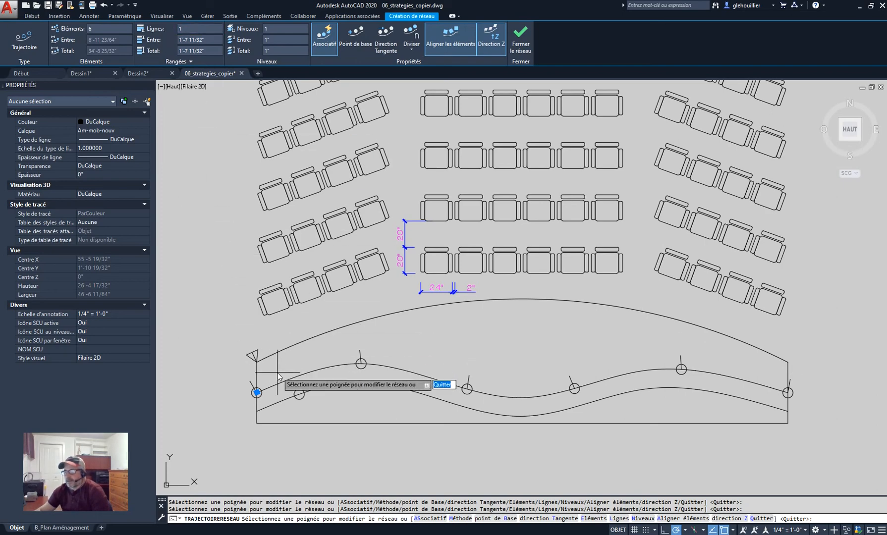
key(Escape)
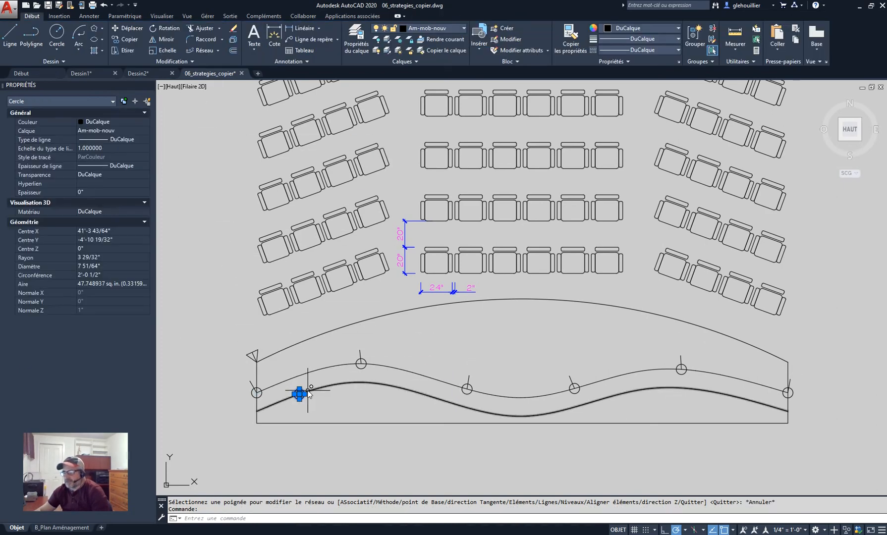
key(Escape)
key(Escape)
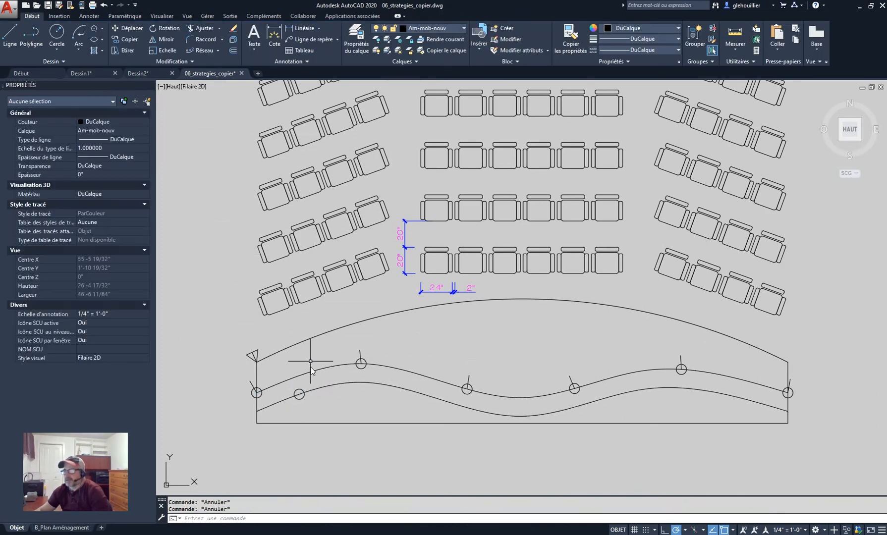
Step: Start a path array of the plain small circle along the stage's lower wavy curve
click(203, 51)
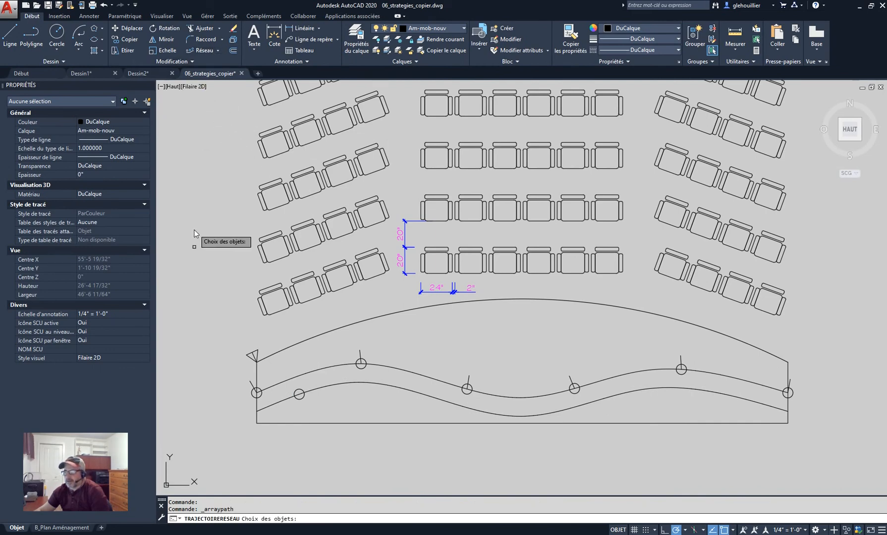
click(299, 394)
key(Return)
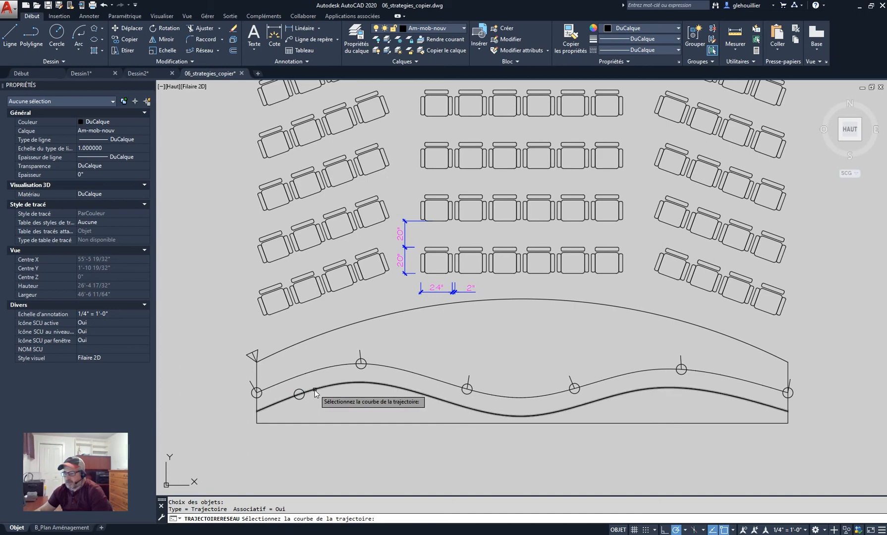
click(293, 399)
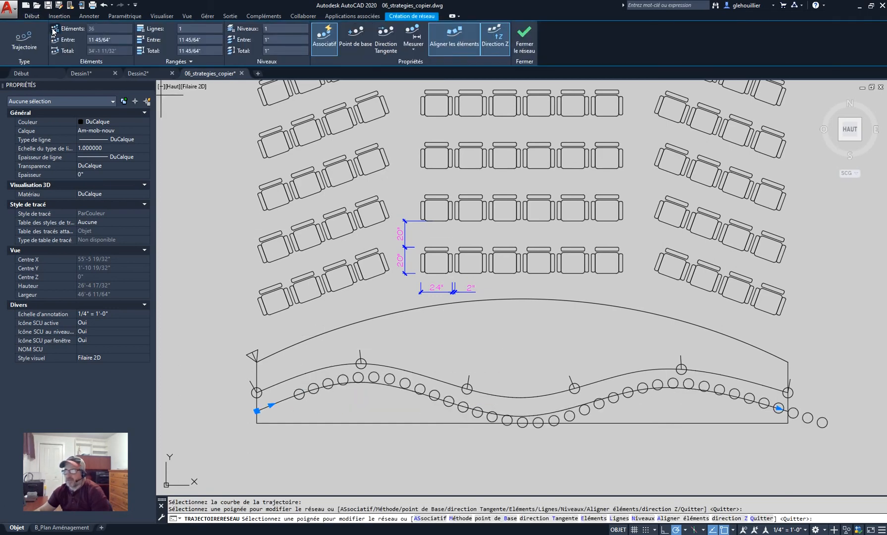
Step: Switch the circle array to the Divide method and distribute 6 items along the lower curve
click(412, 46)
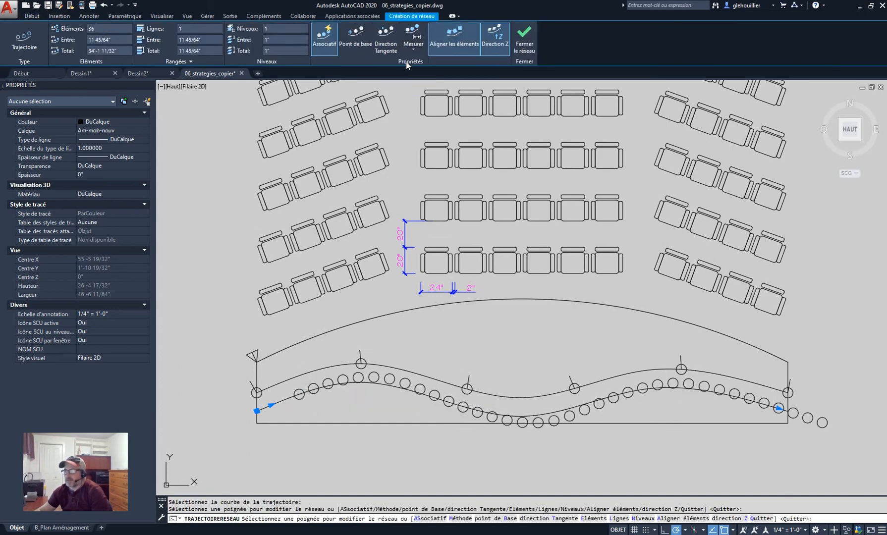
click(405, 65)
drag(103, 27, 77, 29)
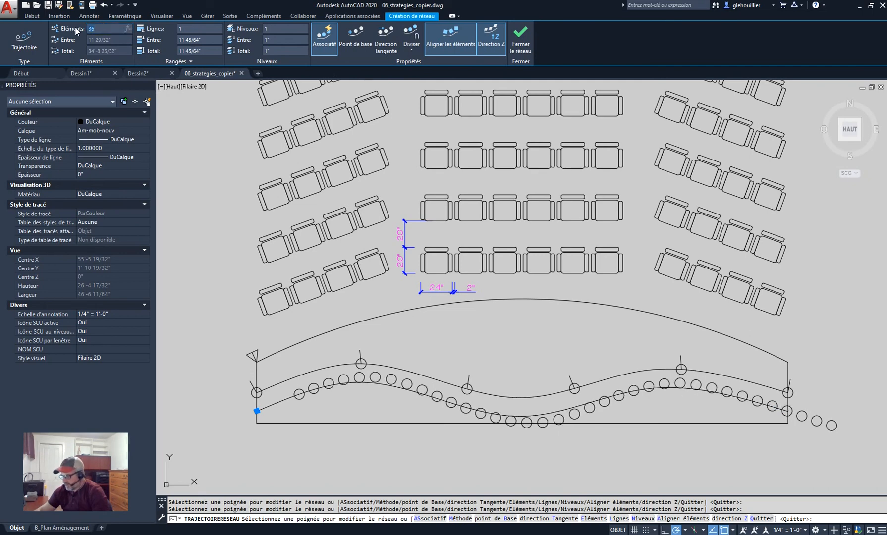
text(6)
key(Return)
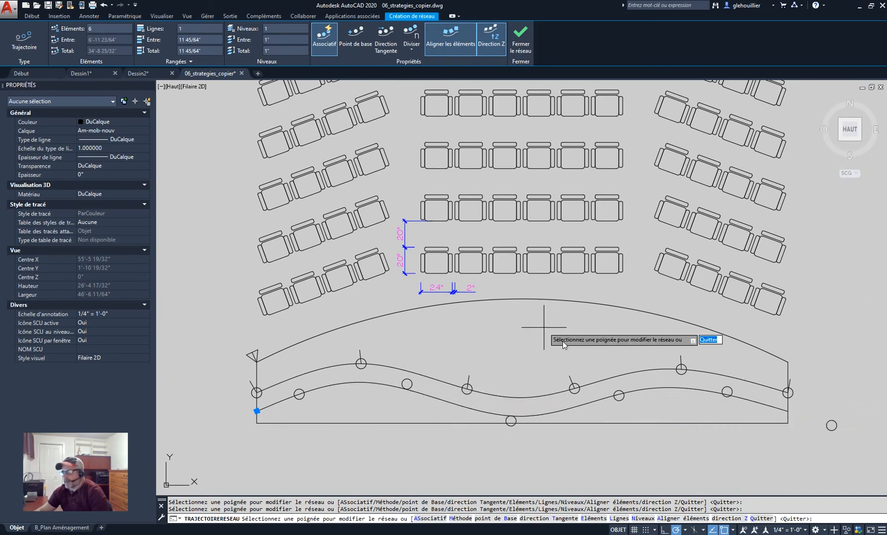
Step: Set the array's base point to the source circle's centre and finish the array as non-associative separate circles
click(360, 41)
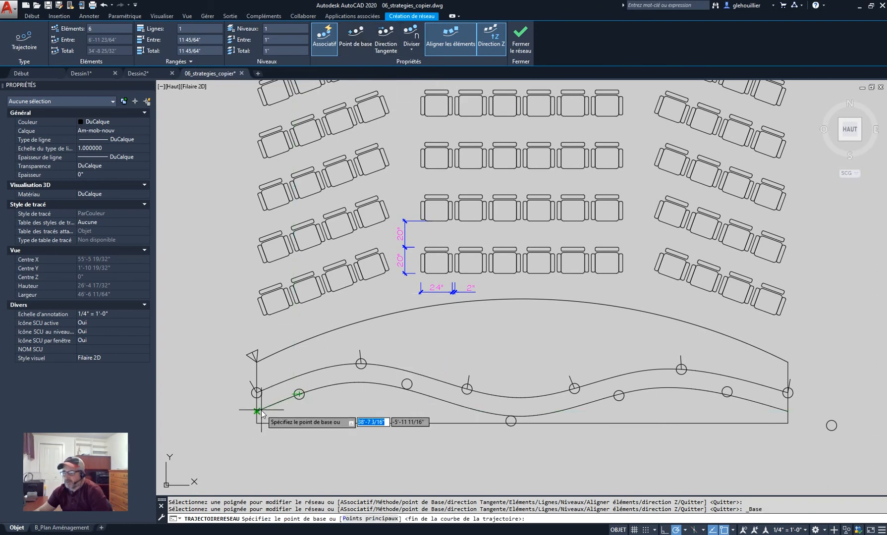
click(298, 395)
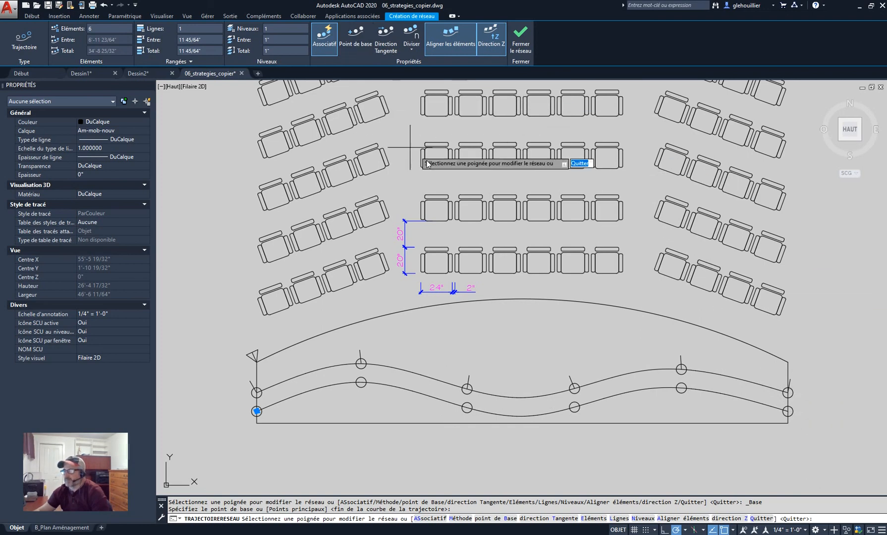
click(317, 37)
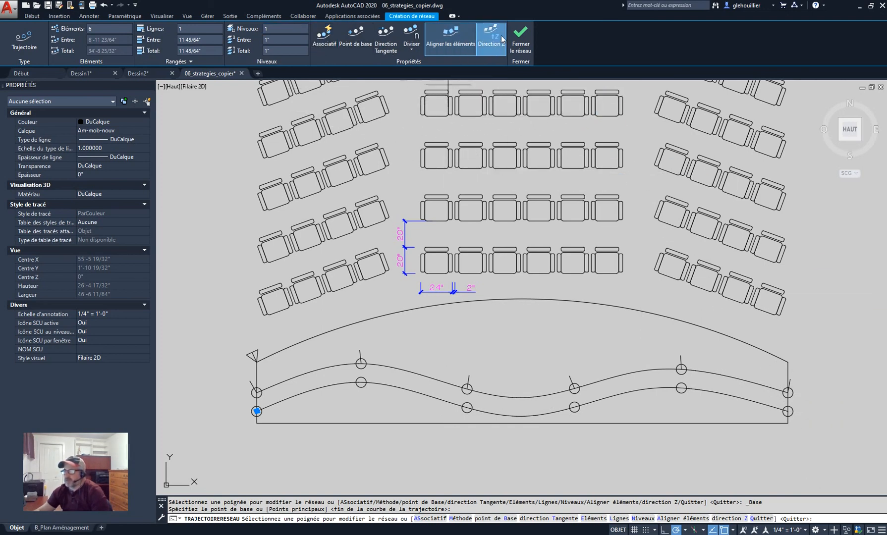
click(521, 39)
click(358, 388)
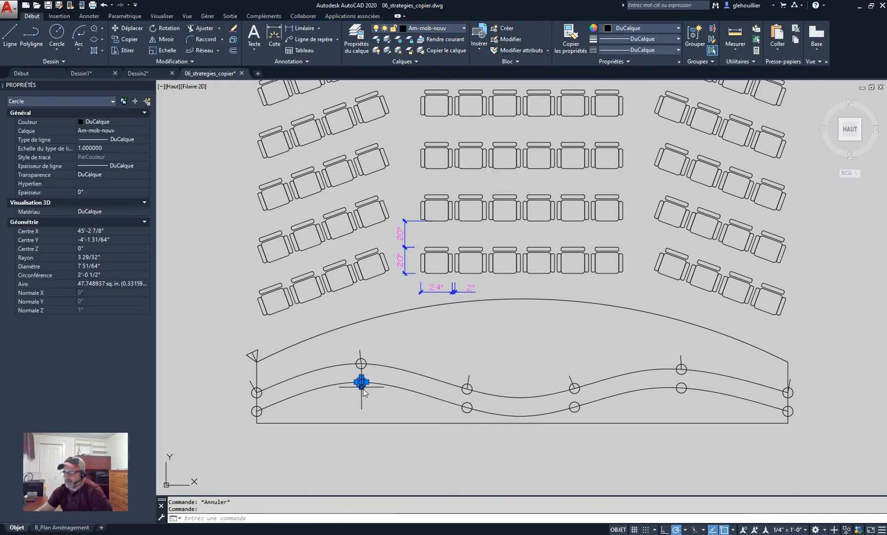
key(Escape)
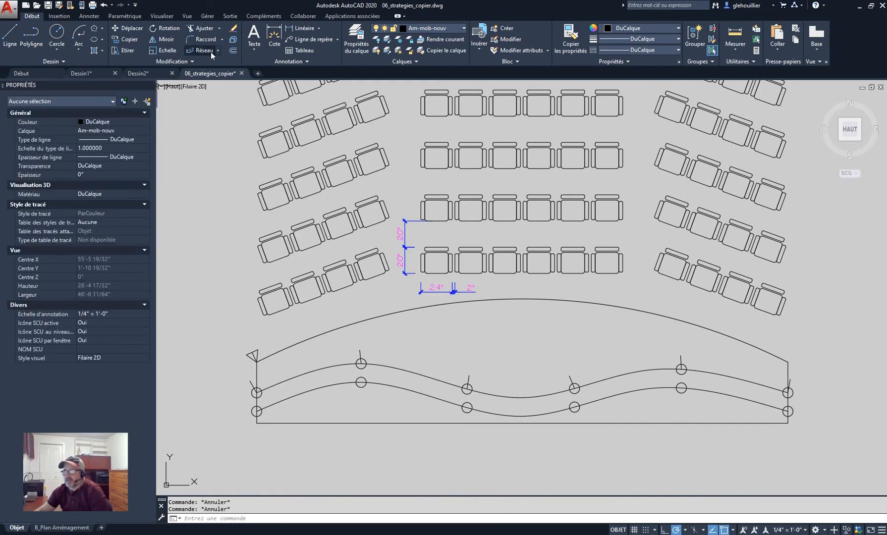
click(202, 51)
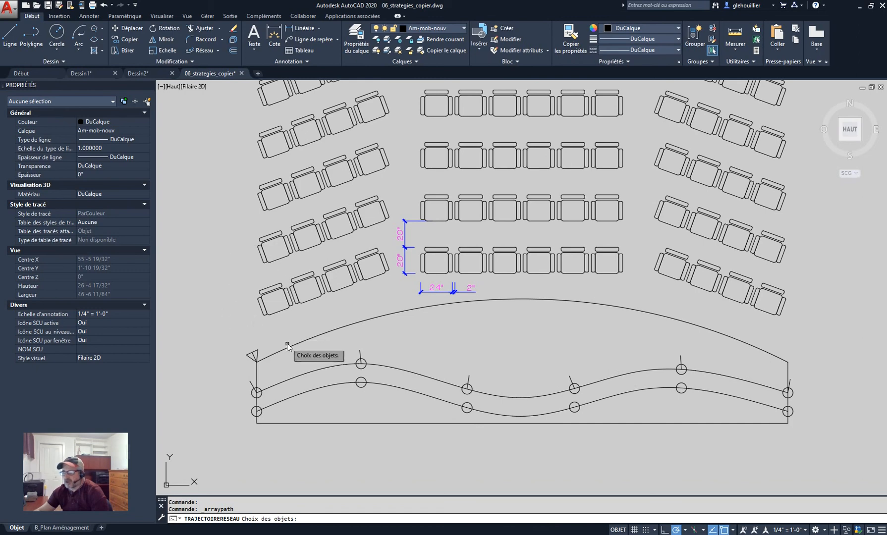
click(308, 373)
key(Escape)
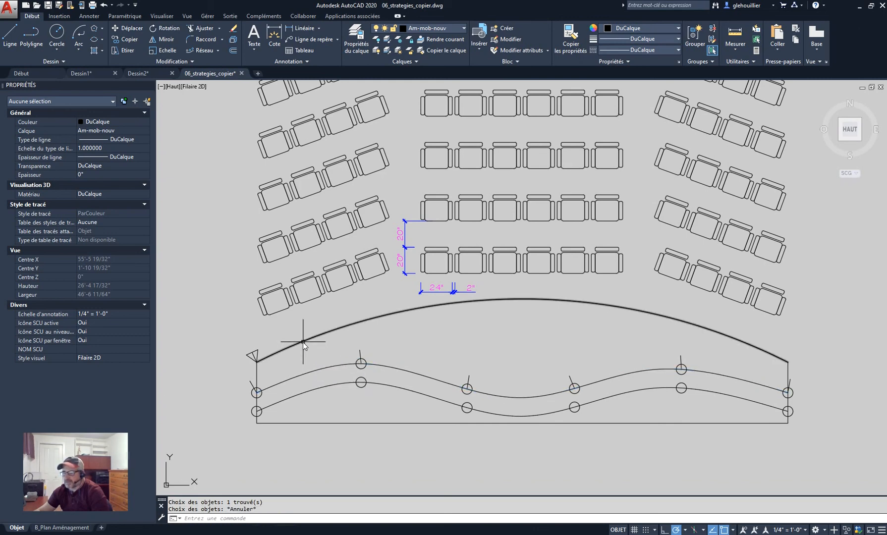
Step: Start a path array of the small triangle symbol at the stage's upper-left corner along the stage's large front arc
click(204, 50)
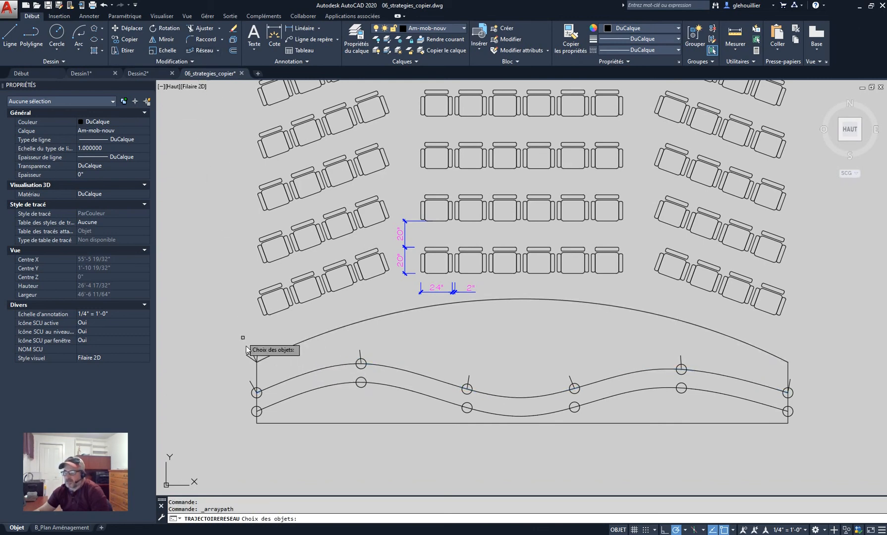
click(251, 356)
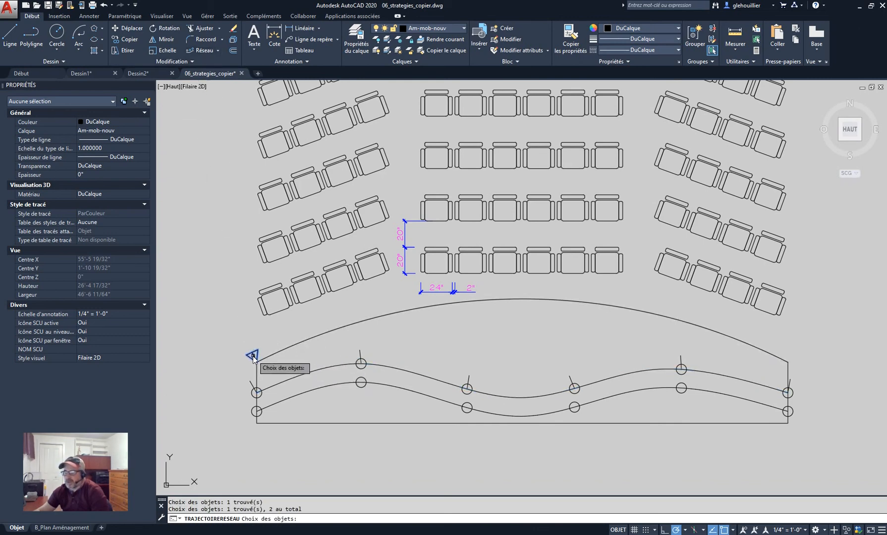
key(Return)
click(266, 356)
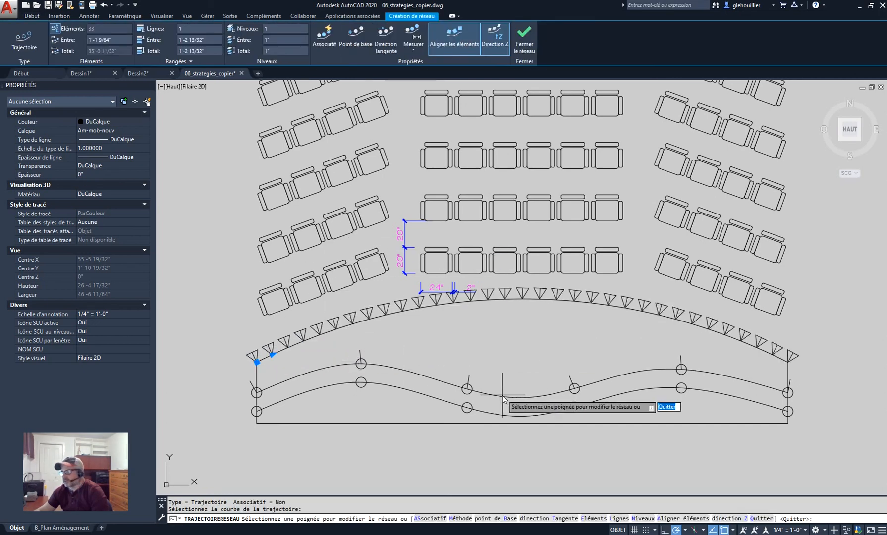